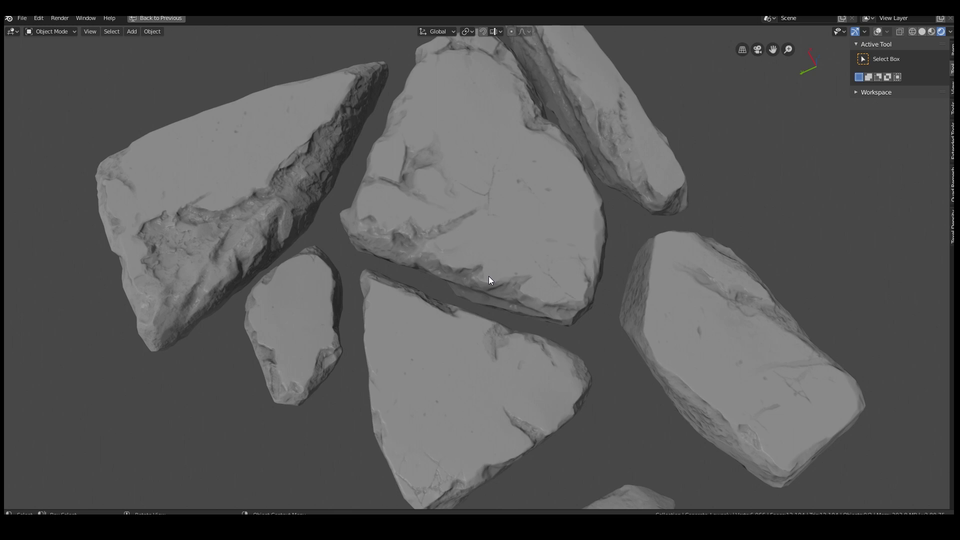
Step: Examine the low-poly concrete slabs' mesh density with the wireframe overlay shown, and hide the overlays again
{"action": "middle_click_drag", "start_coordinate": [344, 170], "coordinate": [387, 185], "text": "shift"}
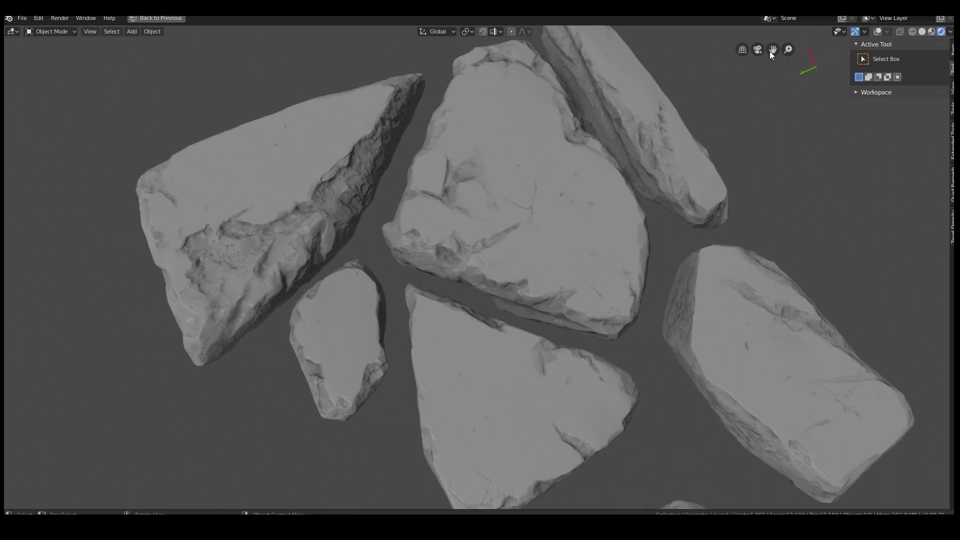
{"action": "left_click", "coordinate": [878, 32]}
{"action": "scroll", "coordinate": [461, 203], "scroll_direction": "up", "scroll_amount": 6}
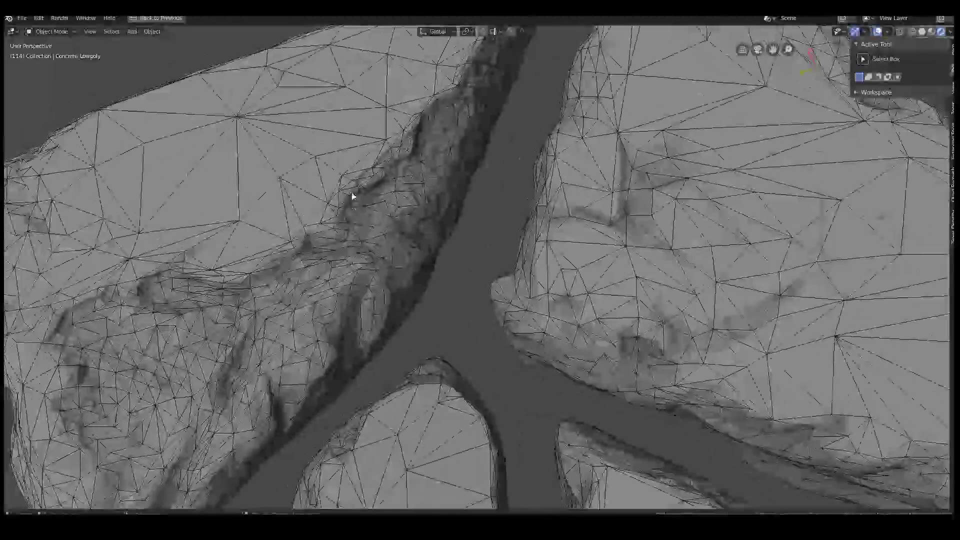
{"action": "left_click", "coordinate": [353, 196]}
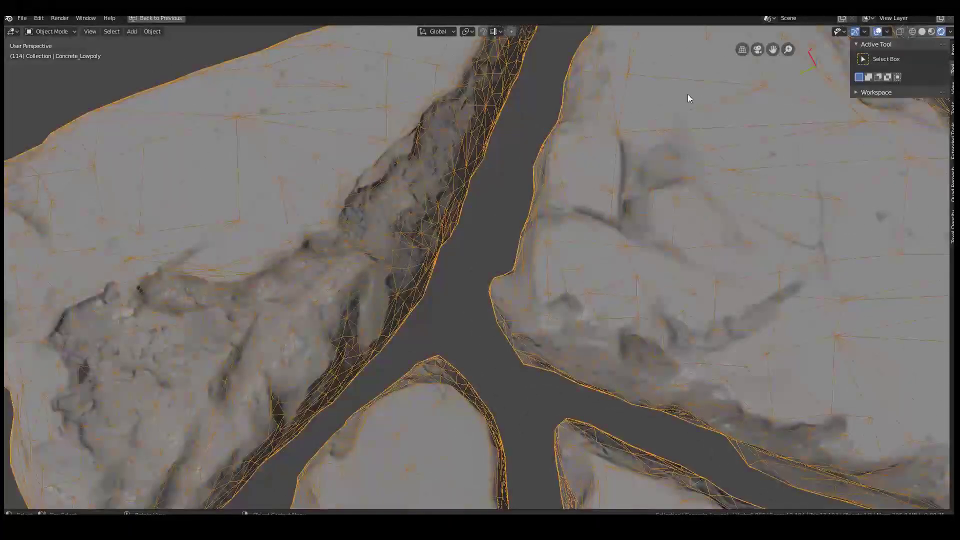
{"action": "left_click", "coordinate": [879, 31]}
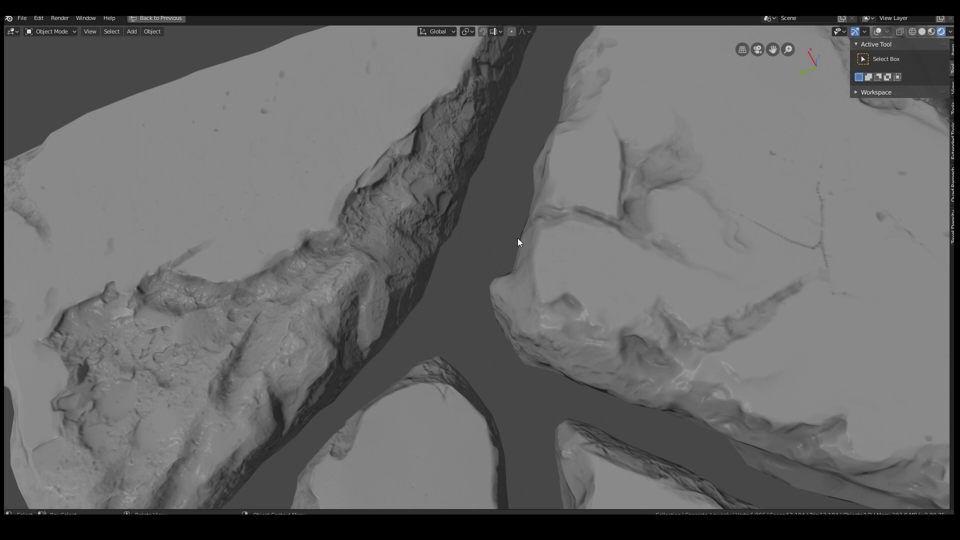
{"action": "scroll", "coordinate": [491, 243], "scroll_direction": "down", "scroll_amount": 6}
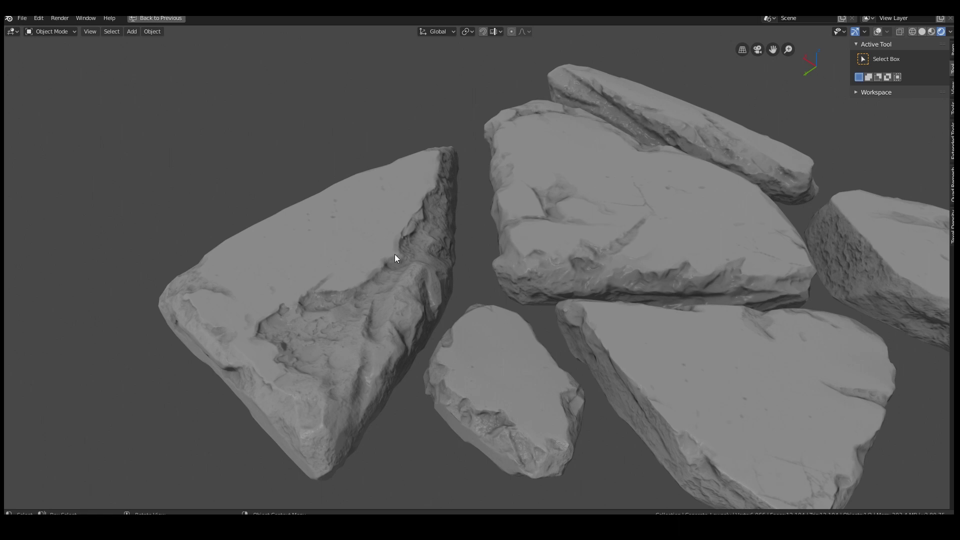
{"action": "middle_click_drag", "start_coordinate": [539, 232], "coordinate": [425, 206], "text": "shift"}
Step: Reposition the Concrete_normal.psd texture node and the Normal Map node slightly in the Concrete_Lowpoly shader node tree
{"action": "key", "text": "ctrl+space"}
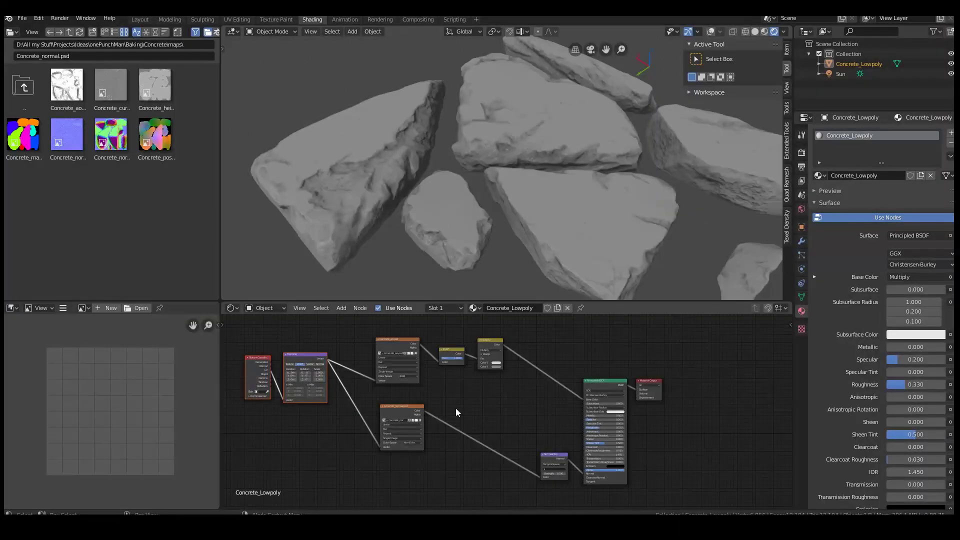
{"action": "scroll", "coordinate": [449, 405], "scroll_direction": "up", "scroll_amount": 1}
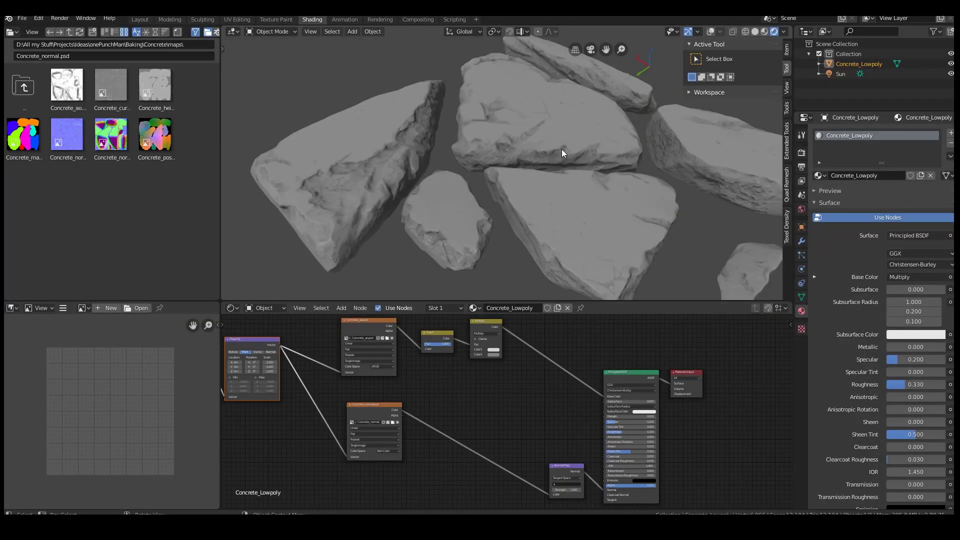
{"action": "key", "text": "ctrl+space"}
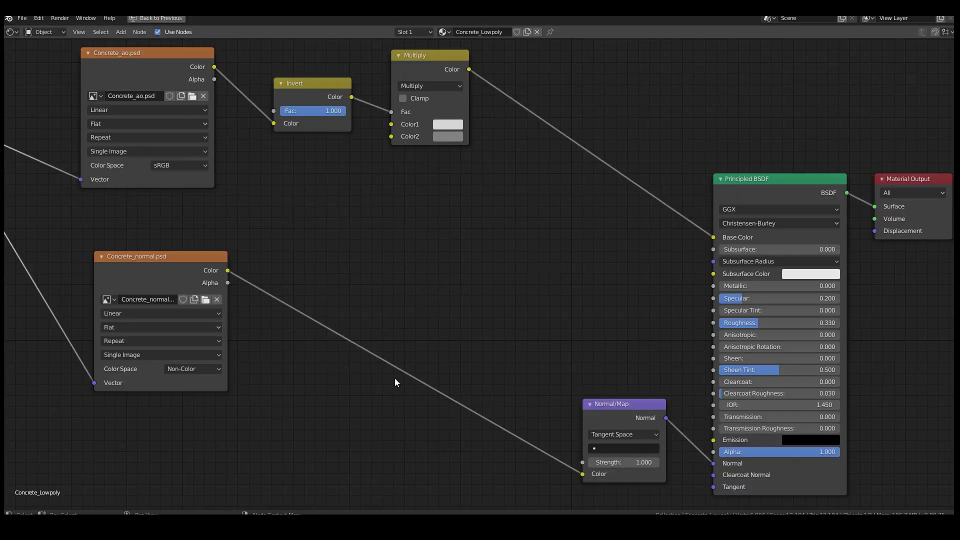
{"action": "scroll", "coordinate": [395, 379], "scroll_direction": "down", "scroll_amount": 2}
{"action": "middle_click_drag", "start_coordinate": [402, 367], "coordinate": [582, 362]}
{"action": "scroll", "coordinate": [499, 301], "scroll_direction": "down", "scroll_amount": 1}
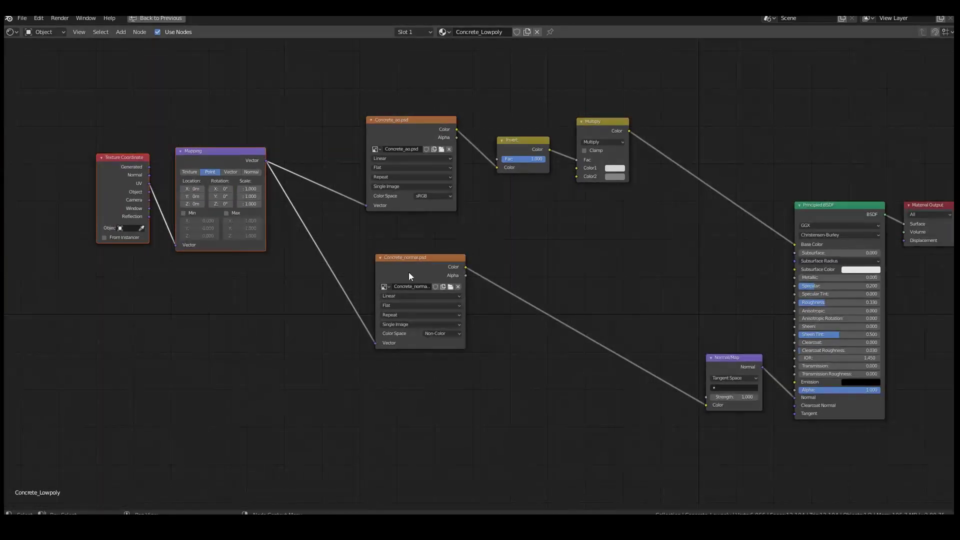
{"action": "left_click_drag", "start_coordinate": [422, 262], "coordinate": [410, 265]}
{"action": "left_click_drag", "start_coordinate": [728, 359], "coordinate": [708, 361]}
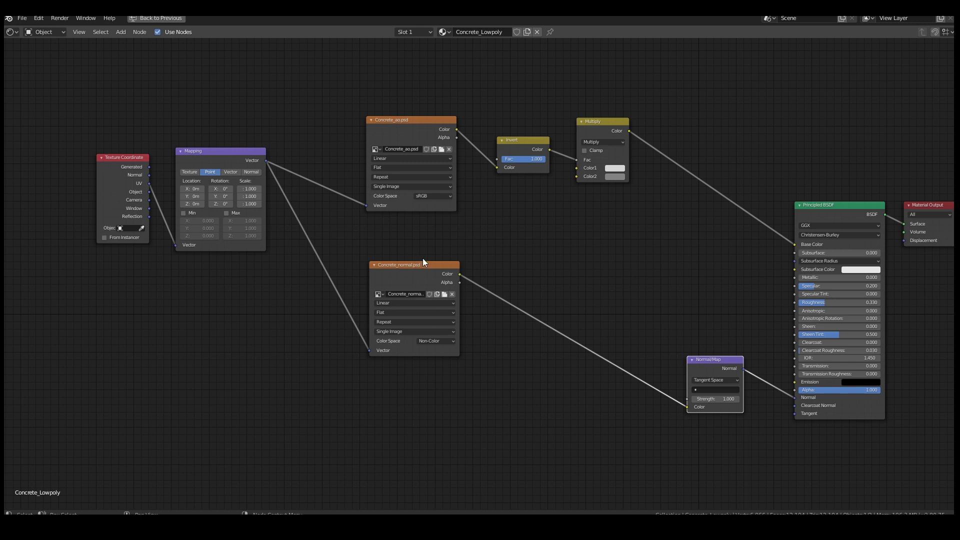
Step: Duplicate the Concrete_normal.psd texture node and place the copy directly below the original
{"action": "key", "text": "ctrl+space"}
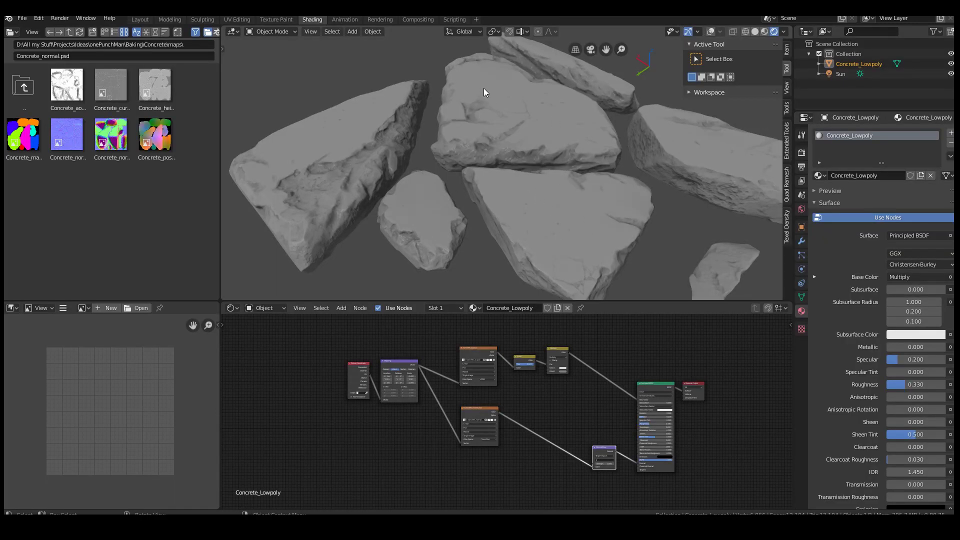
{"action": "middle_click_drag", "start_coordinate": [388, 209], "coordinate": [495, 280]}
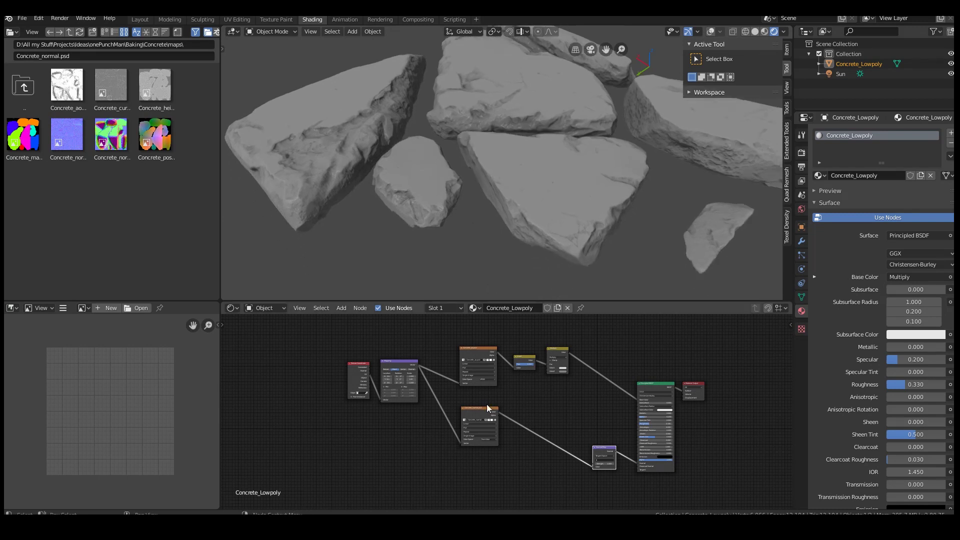
{"action": "key", "text": "ctrl+space"}
{"action": "scroll", "coordinate": [413, 267], "scroll_direction": "up", "scroll_amount": 1}
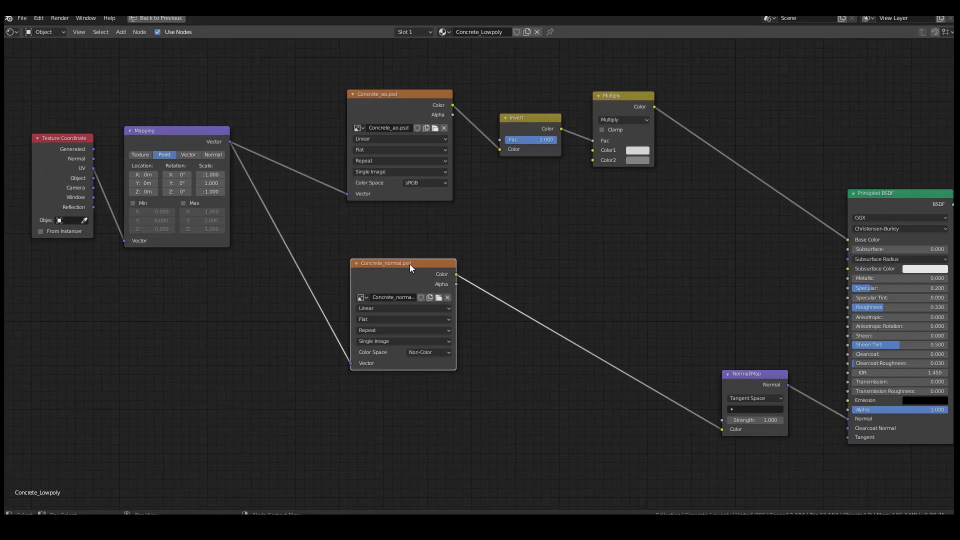
{"action": "key", "text": "shift+d"}
{"action": "left_click", "coordinate": [413, 398]}
{"action": "middle_click_drag", "start_coordinate": [421, 393], "coordinate": [500, 328]}
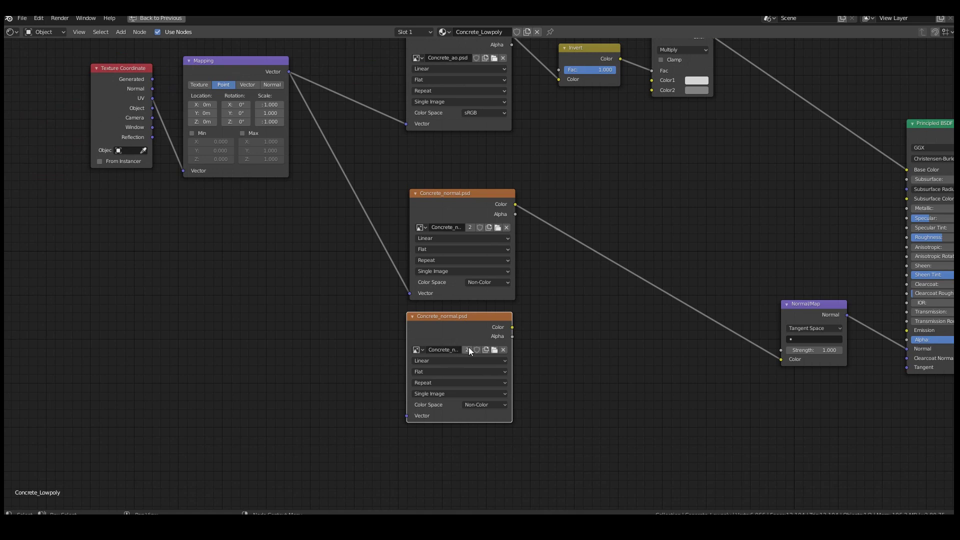
Step: Load Cracks_1_normal.psd from the BAKES folder into the duplicated texture node and check that its color space is Non-Color
{"action": "left_click", "coordinate": [495, 349]}
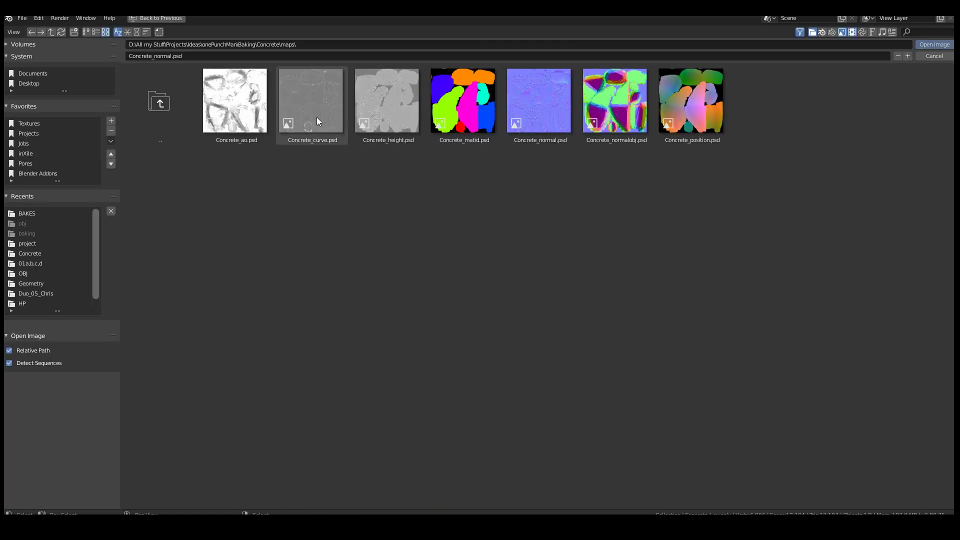
{"action": "left_click", "coordinate": [26, 216]}
{"action": "left_click", "coordinate": [457, 128]}
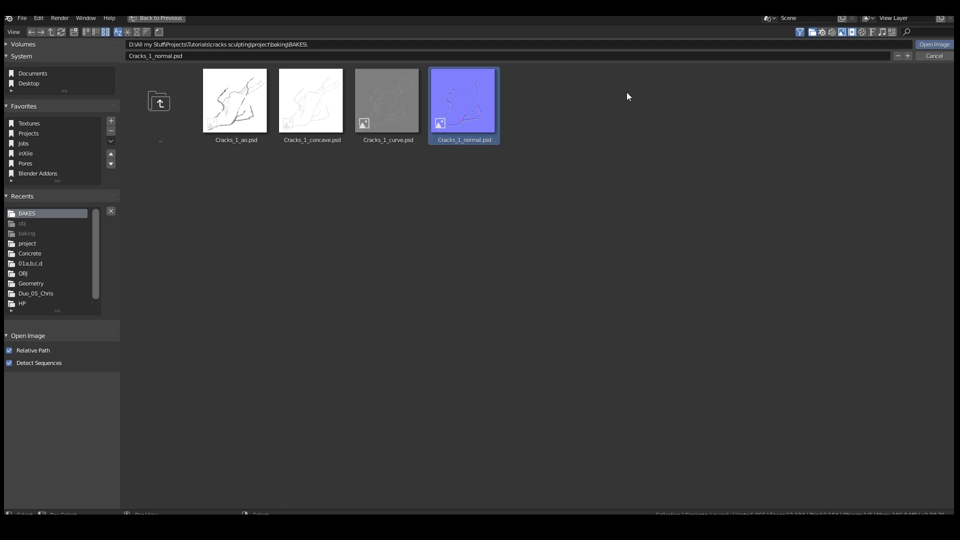
{"action": "left_click", "coordinate": [935, 45]}
{"action": "left_click_drag", "start_coordinate": [499, 326], "coordinate": [501, 324]}
{"action": "left_click", "coordinate": [494, 283]}
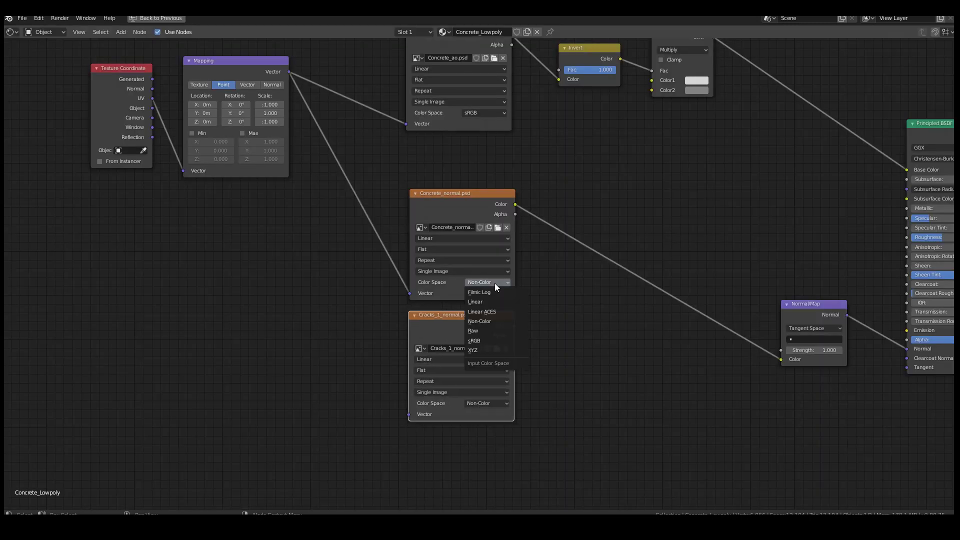
{"action": "left_click", "coordinate": [493, 405]}
{"action": "left_click", "coordinate": [493, 403]}
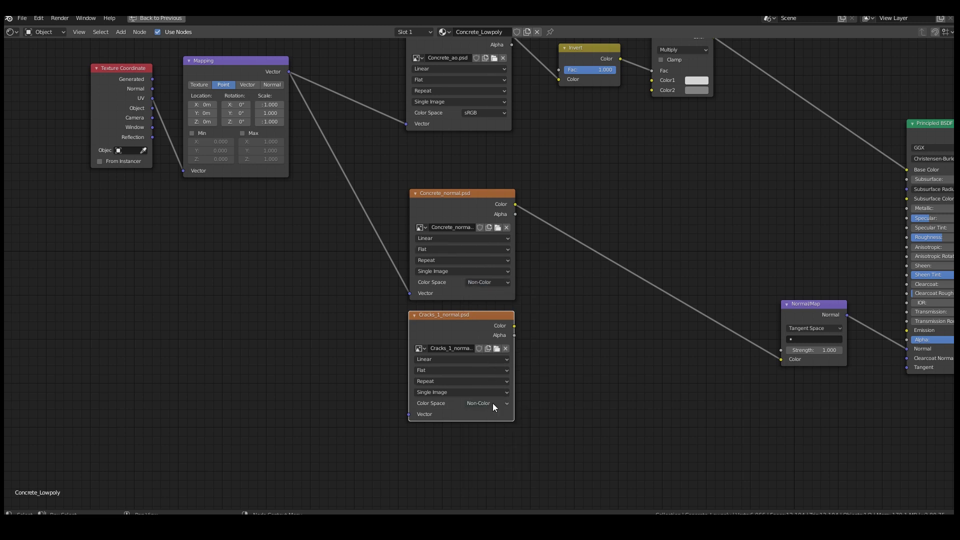
Step: Insert a MixRGB node on the link between Concrete_normal.psd and the Normal Map node, and set its blend mode to Overlay
{"action": "middle_click_drag", "start_coordinate": [601, 316], "coordinate": [484, 322]}
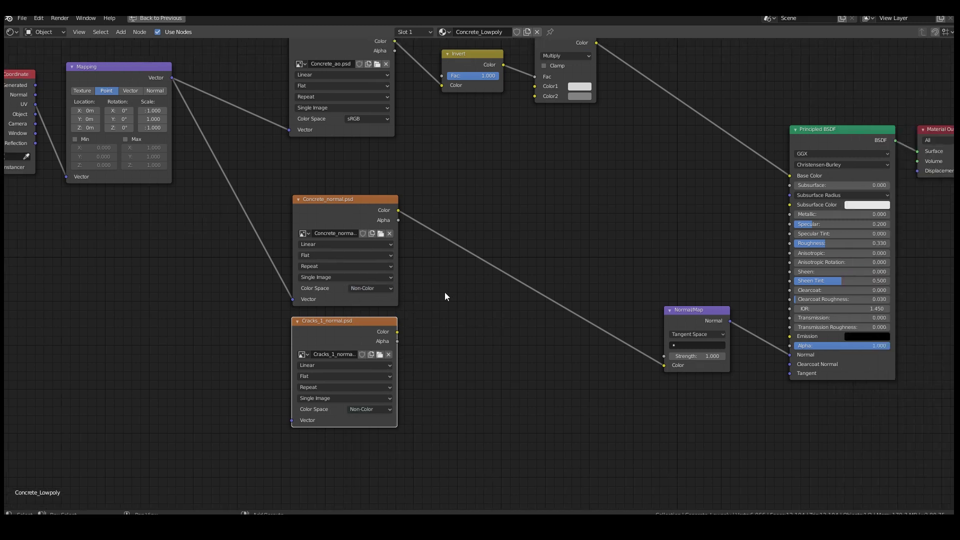
{"action": "key", "text": "shift+a"}
{"action": "mouse_move", "coordinate": [398, 273]}
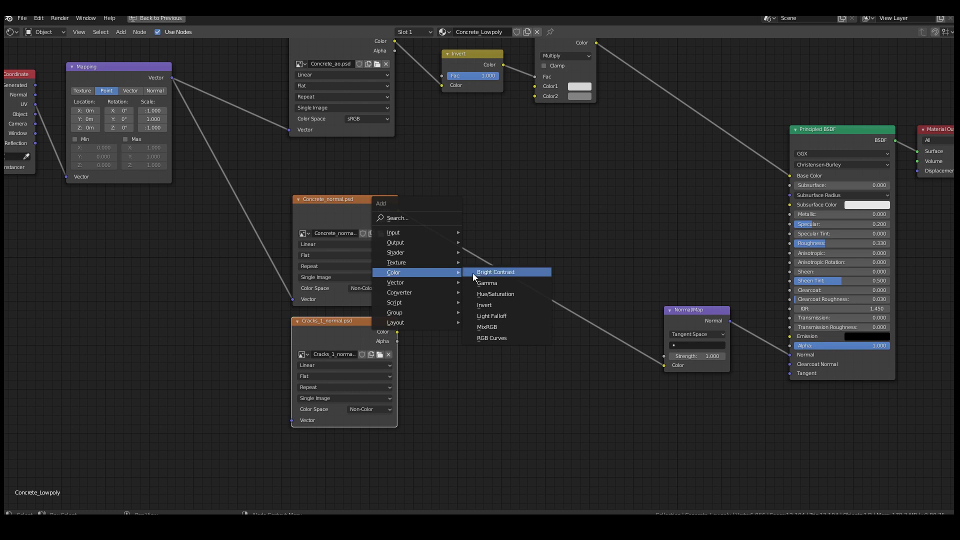
{"action": "left_click", "coordinate": [497, 328]}
{"action": "left_click", "coordinate": [548, 298]}
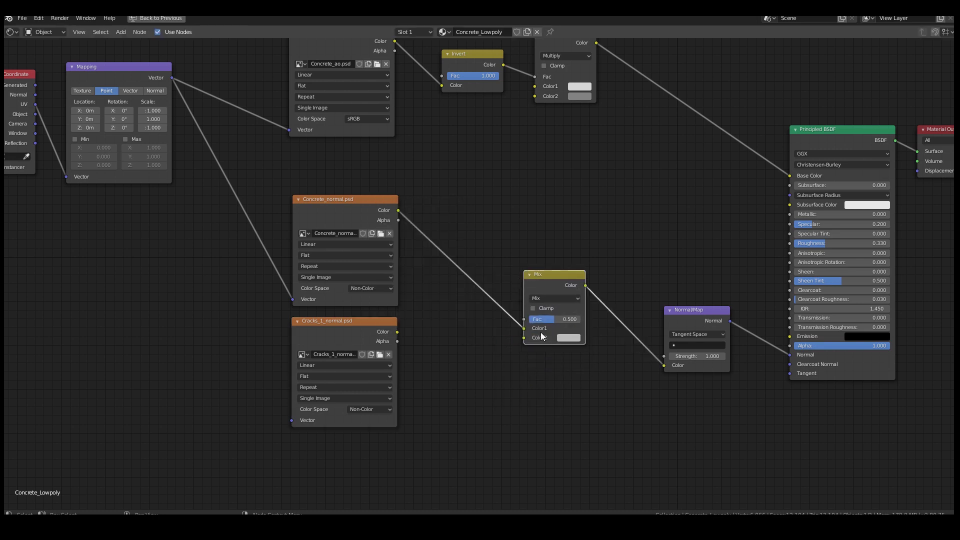
{"action": "left_click", "coordinate": [547, 298]}
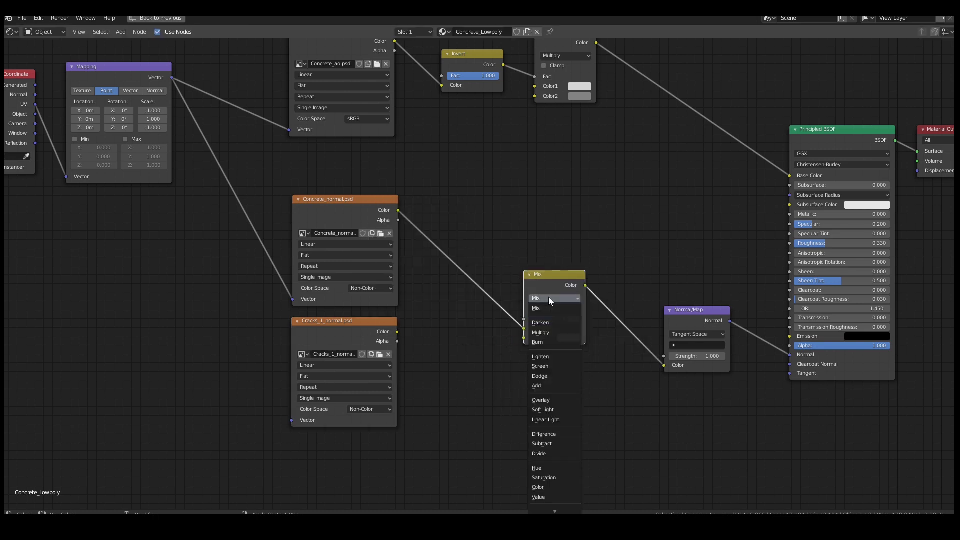
{"action": "left_click", "coordinate": [548, 399]}
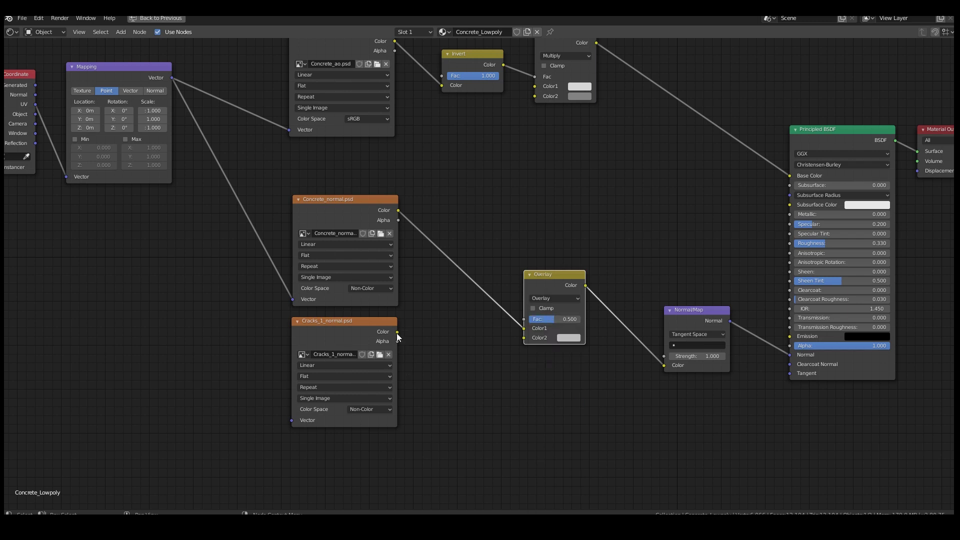
Step: Connect the Cracks_1_normal.psd color output to Color2 of the Overlay node and inspect the slabs' shading
{"action": "left_click_drag", "start_coordinate": [397, 332], "coordinate": [518, 340]}
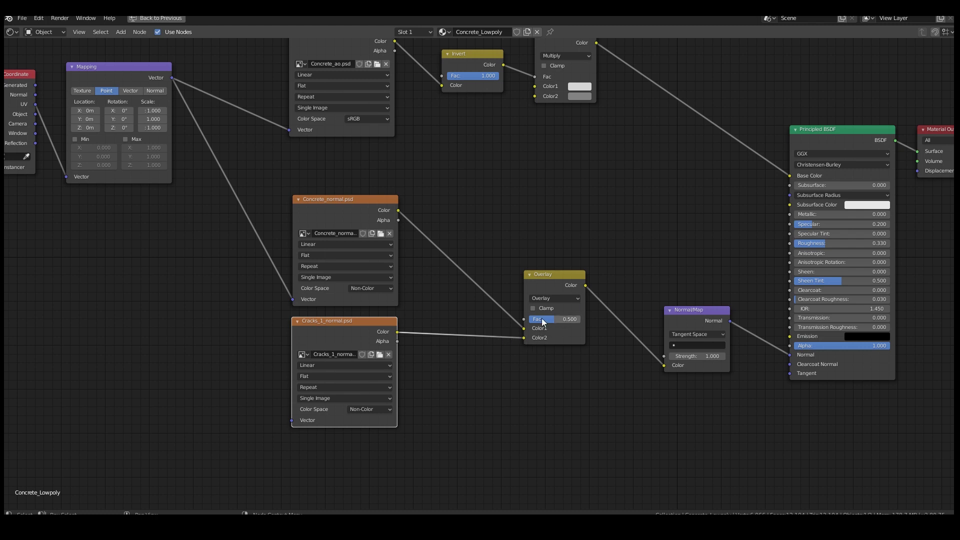
{"action": "key", "text": "ctrl+space"}
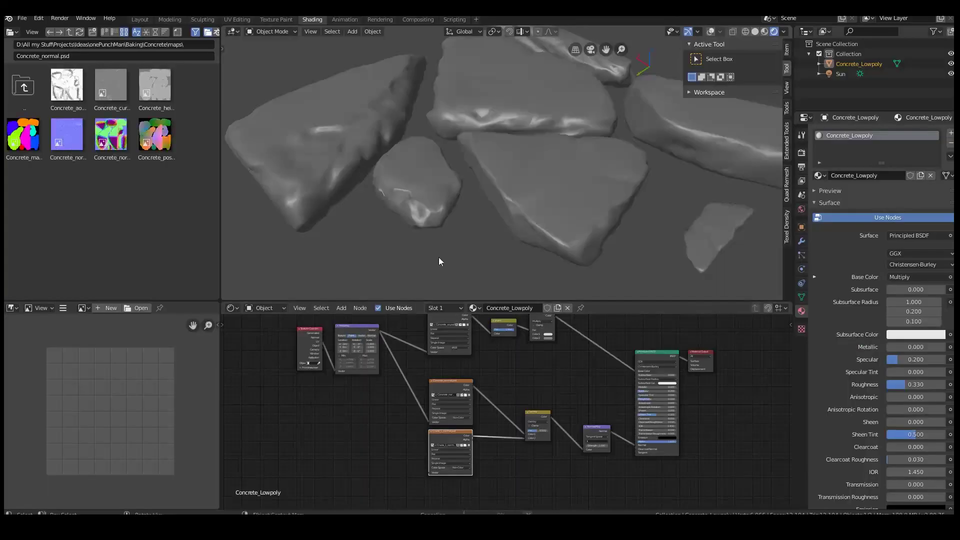
{"action": "mouse_move", "coordinate": [517, 189]}
{"action": "middle_mouse_down"}
{"action": "mouse_move", "coordinate": [502, 163]}
{"action": "mouse_move", "coordinate": [520, 180]}
{"action": "mouse_move", "coordinate": [526, 208]}
{"action": "mouse_move", "coordinate": [503, 220]}
{"action": "middle_mouse_up"}
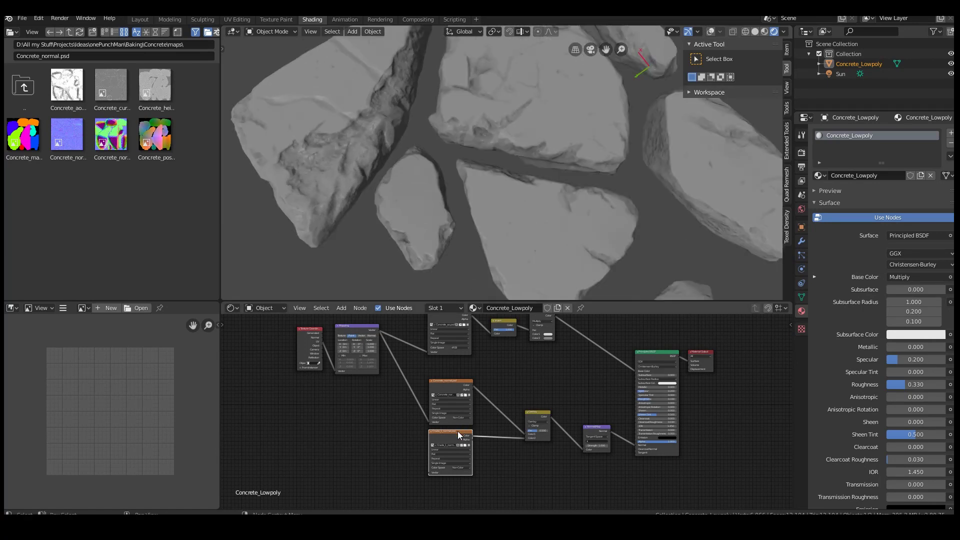
{"action": "left_click_drag", "start_coordinate": [459, 433], "coordinate": [459, 439]}
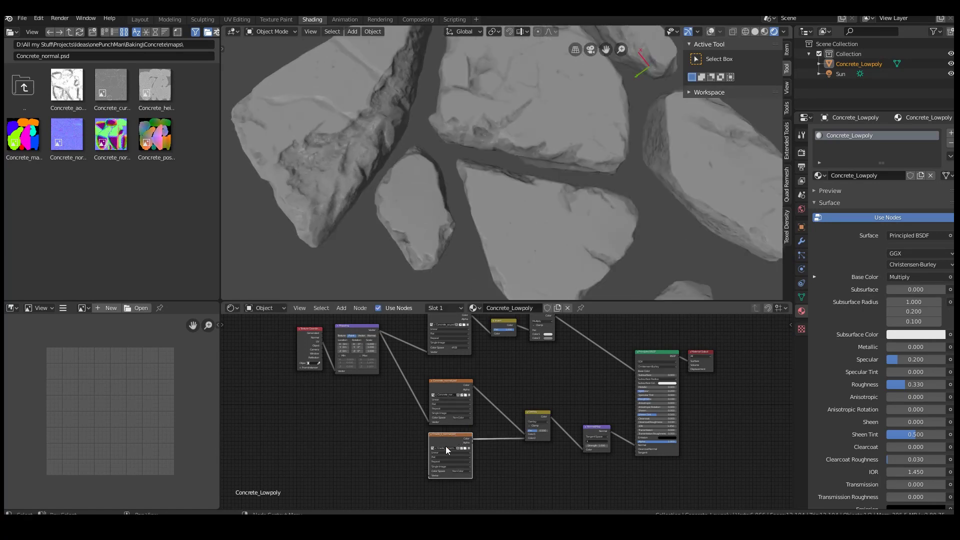
Step: Add a Mapping node beside the Cracks_1_normal.psd texture and connect its Vector output to the texture's Vector input
{"action": "scroll", "coordinate": [460, 454], "scroll_direction": "up", "scroll_amount": 1}
{"action": "middle_click_drag", "start_coordinate": [463, 444], "coordinate": [567, 404]}
{"action": "scroll", "coordinate": [524, 436], "scroll_direction": "up", "scroll_amount": 4}
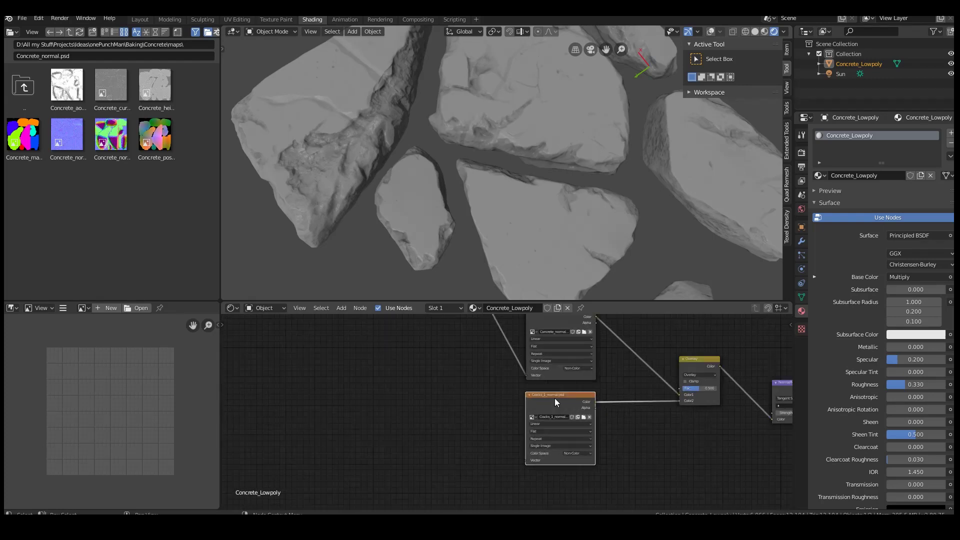
{"action": "key", "text": "shift+a"}
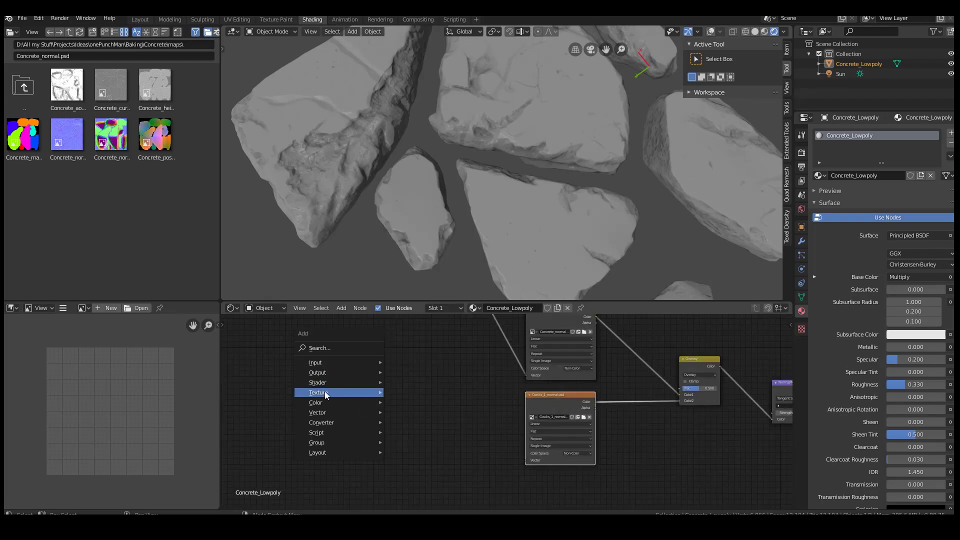
{"action": "mouse_move", "coordinate": [322, 412]}
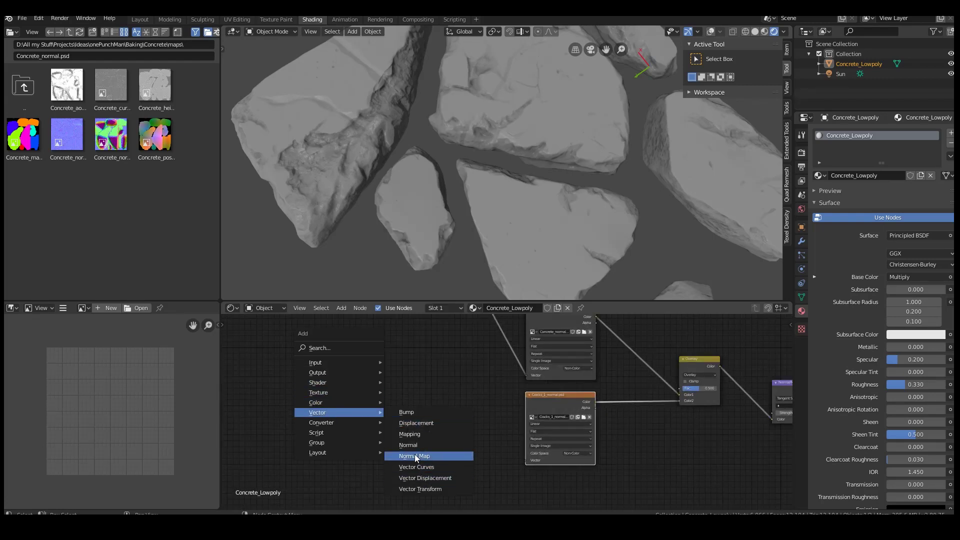
{"action": "left_click", "coordinate": [420, 434]}
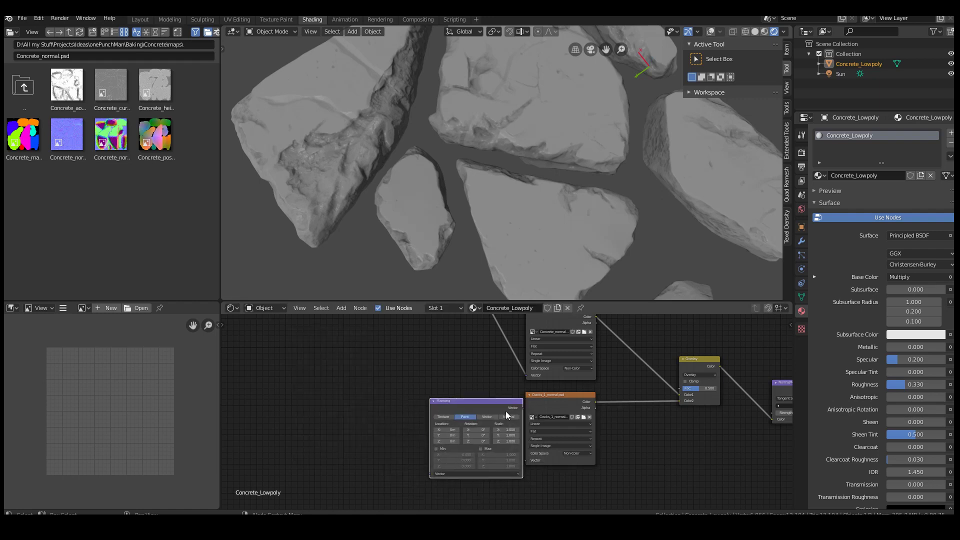
{"action": "left_click", "coordinate": [499, 407]}
{"action": "left_click_drag", "start_coordinate": [508, 405], "coordinate": [526, 460]}
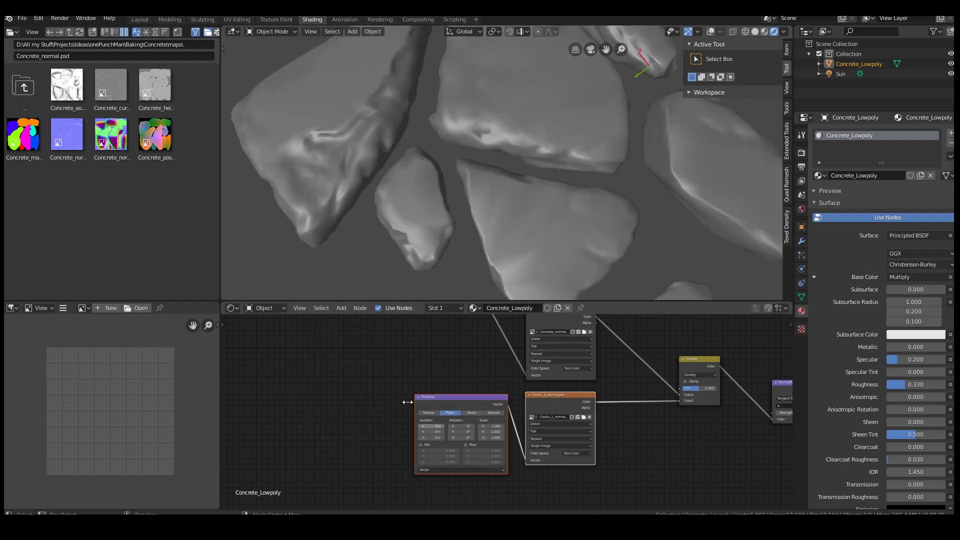
Step: Add a Texture Coordinate node and connect its UV output to the new Mapping node's Vector input
{"action": "key", "text": "shift+a"}
{"action": "mouse_move", "coordinate": [305, 321]}
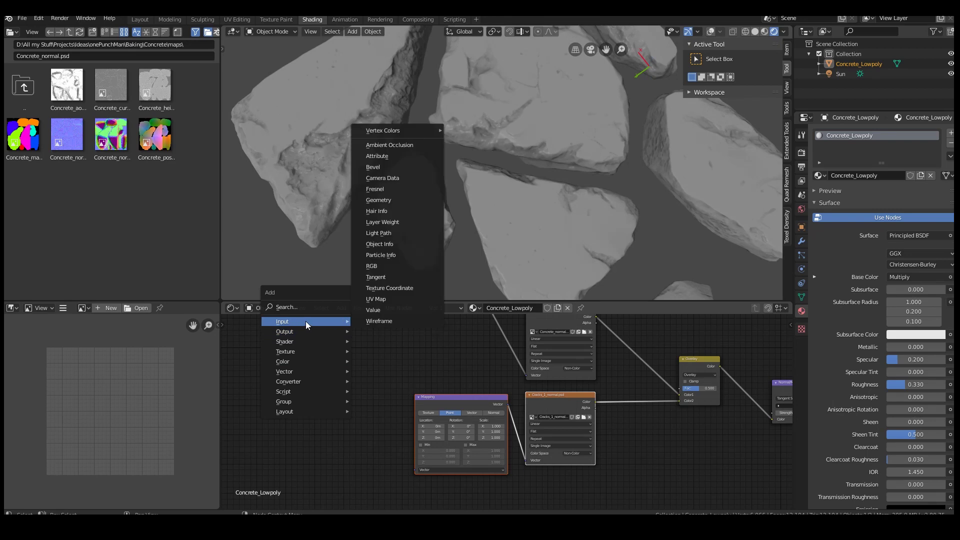
{"action": "left_click", "coordinate": [390, 288]}
{"action": "left_click", "coordinate": [364, 422]}
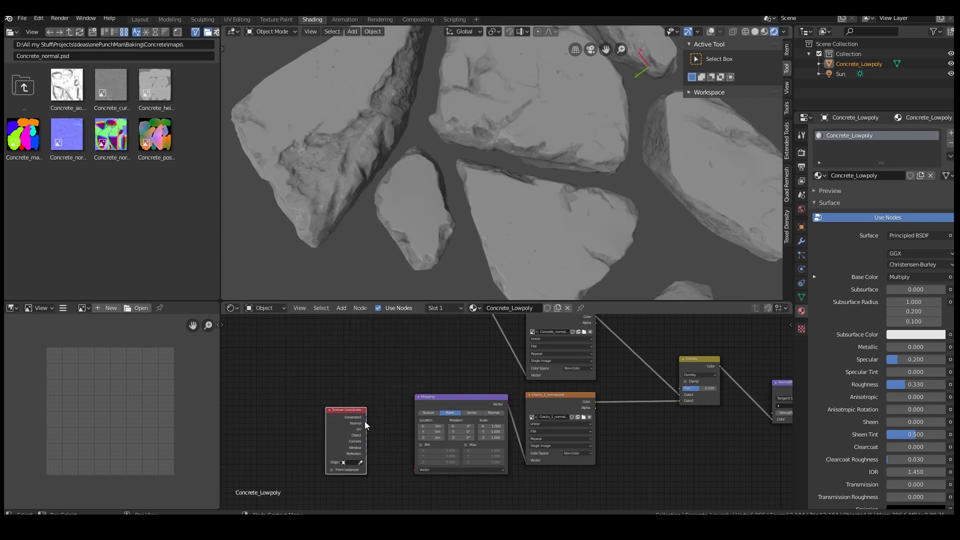
{"action": "left_click_drag", "start_coordinate": [367, 429], "coordinate": [416, 470]}
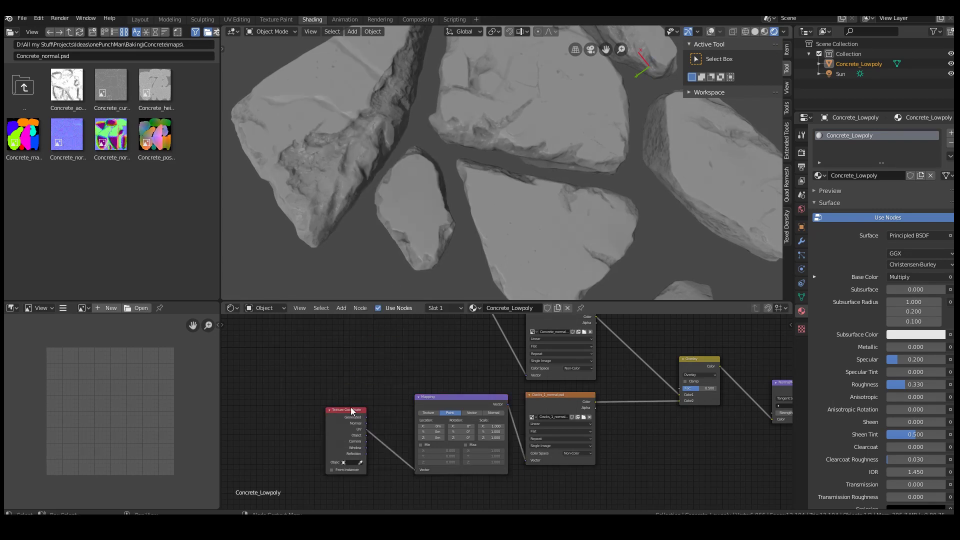
Step: Reposition the Texture Coordinate and Mapping nodes so they line up neatly beside the Cracks_1_normal.psd texture
{"action": "left_click_drag", "start_coordinate": [350, 407], "coordinate": [353, 392]}
{"action": "key", "text": "ctrl+space"}
{"action": "scroll", "coordinate": [419, 386], "scroll_direction": "up", "scroll_amount": 4}
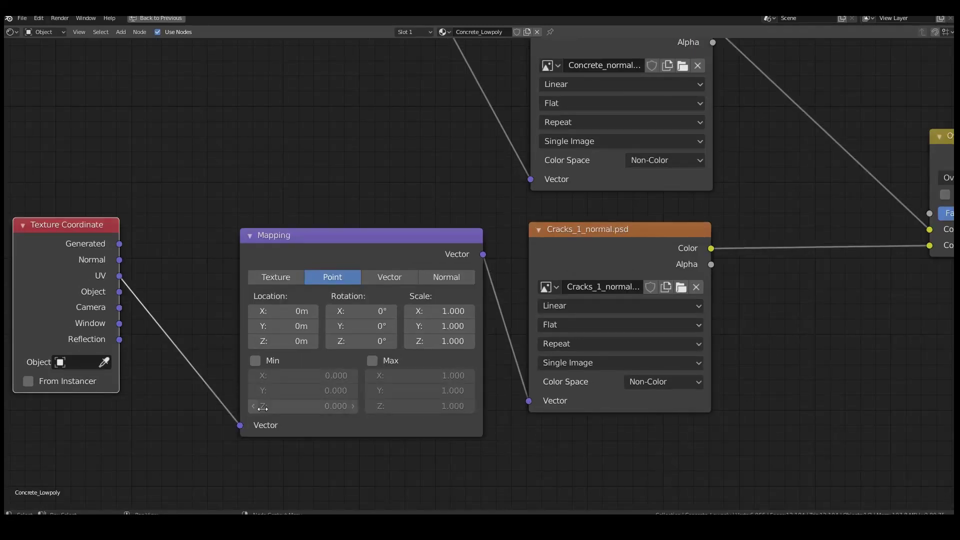
{"action": "left_click_drag", "start_coordinate": [422, 243], "coordinate": [394, 226]}
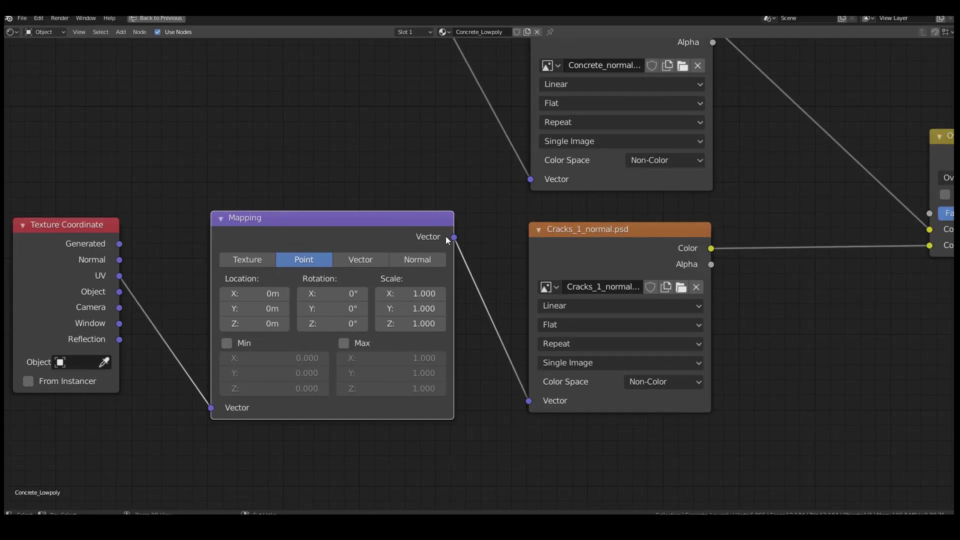
{"action": "key", "text": "ctrl+space"}
{"action": "scroll", "coordinate": [453, 425], "scroll_direction": "up", "scroll_amount": 2}
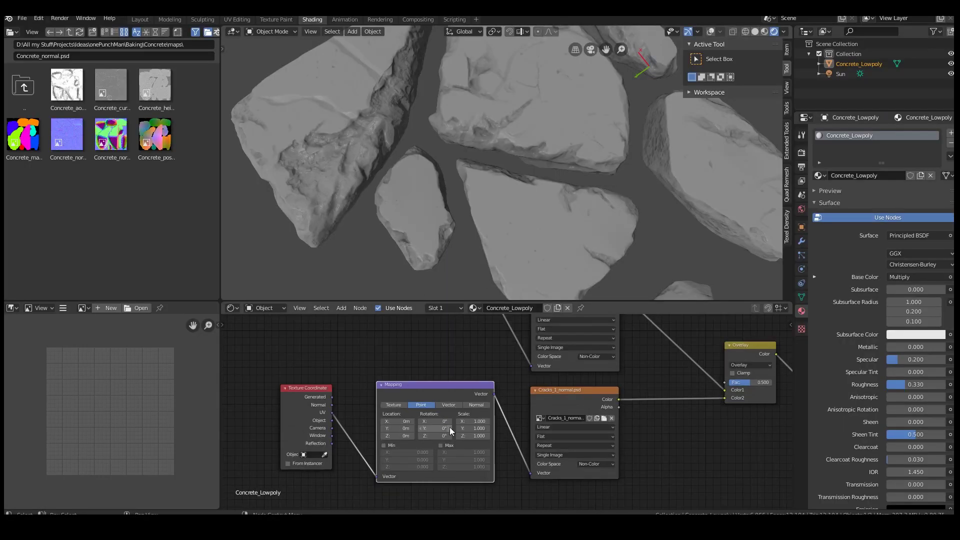
Step: Set the Mapping node's scale to 4 on X, Y and Z, and shift its X location to about -0.5 m
{"action": "scroll", "coordinate": [455, 421], "scroll_direction": "up", "scroll_amount": 1}
{"action": "left_click", "coordinate": [466, 412]}
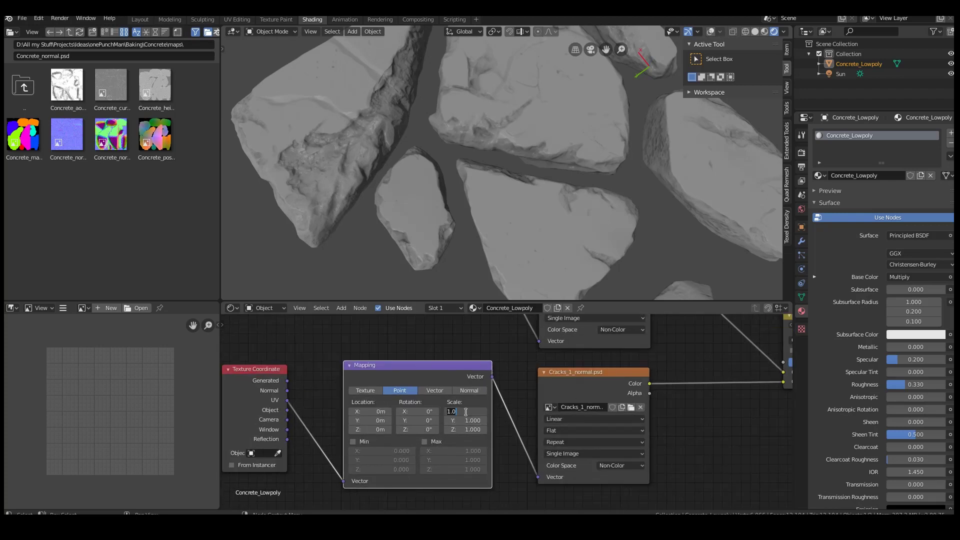
{"action": "type", "text": "4"}
{"action": "key", "text": "Tab"}
{"action": "type", "text": "4"}
{"action": "key", "text": "Tab"}
{"action": "type", "text": "4"}
{"action": "key", "text": "Return"}
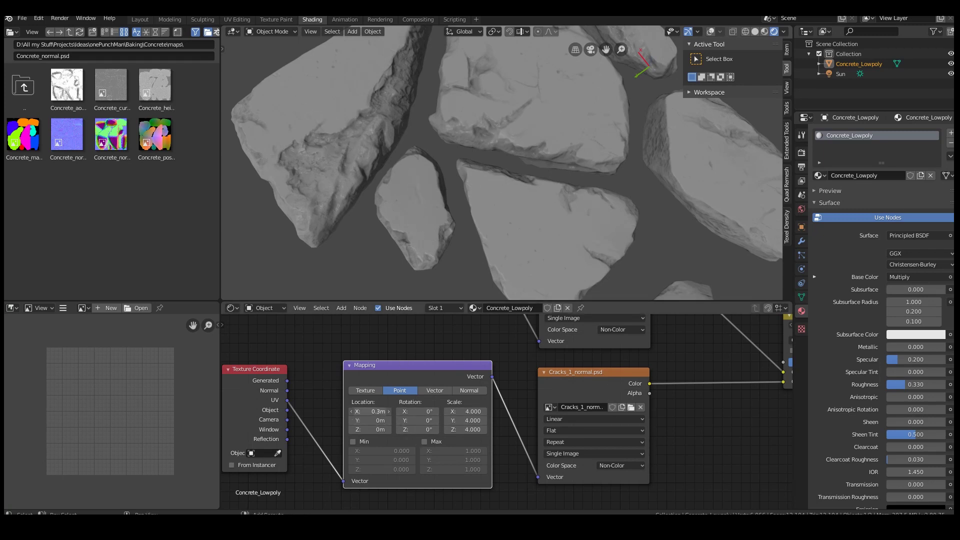
{"action": "left_click_drag", "start_coordinate": [371, 412], "coordinate": [365, 412]}
Step: Raise the Overlay node's factor to 1.000
{"action": "scroll", "coordinate": [513, 415], "scroll_direction": "down", "scroll_amount": 2}
{"action": "middle_click_drag", "start_coordinate": [662, 399], "coordinate": [396, 415]}
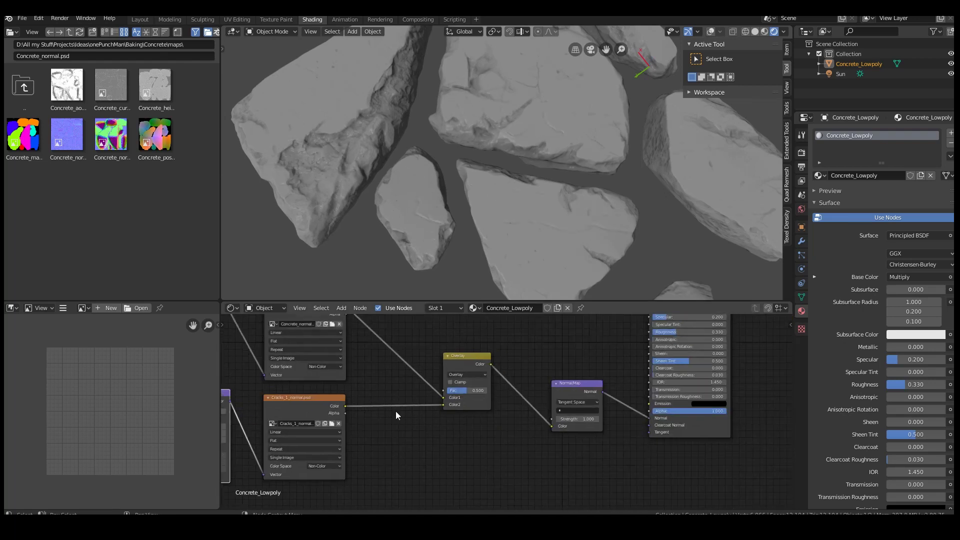
{"action": "scroll", "coordinate": [397, 415], "scroll_direction": "up", "scroll_amount": 2}
{"action": "left_click_drag", "start_coordinate": [448, 385], "coordinate": [477, 385]}
{"action": "middle_click_drag", "start_coordinate": [328, 418], "coordinate": [544, 395]}
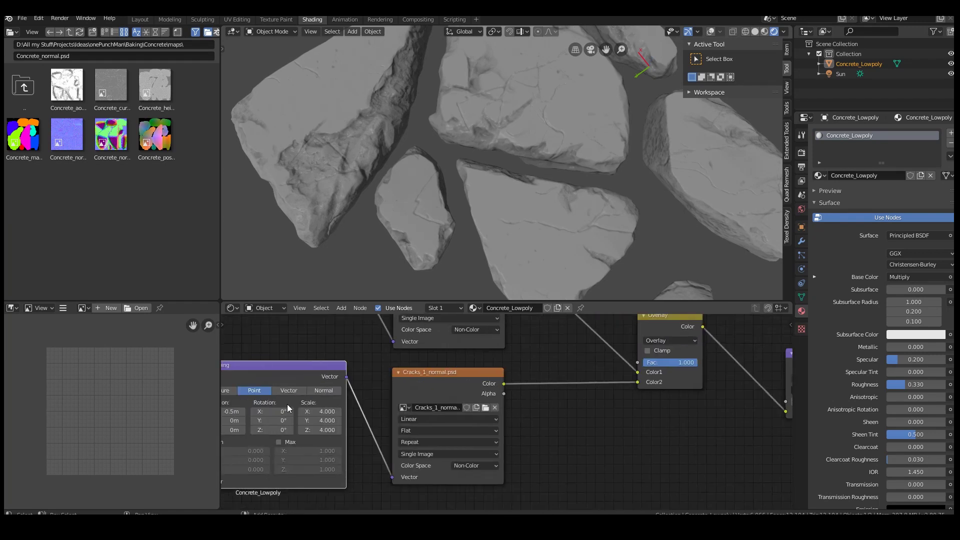
Step: Adjust the Mapping node's X location to -0.46 m and check how the cracks fall on the slabs
{"action": "middle_click_drag", "start_coordinate": [288, 408], "coordinate": [468, 406]}
{"action": "left_click_drag", "start_coordinate": [399, 410], "coordinate": [394, 409]}
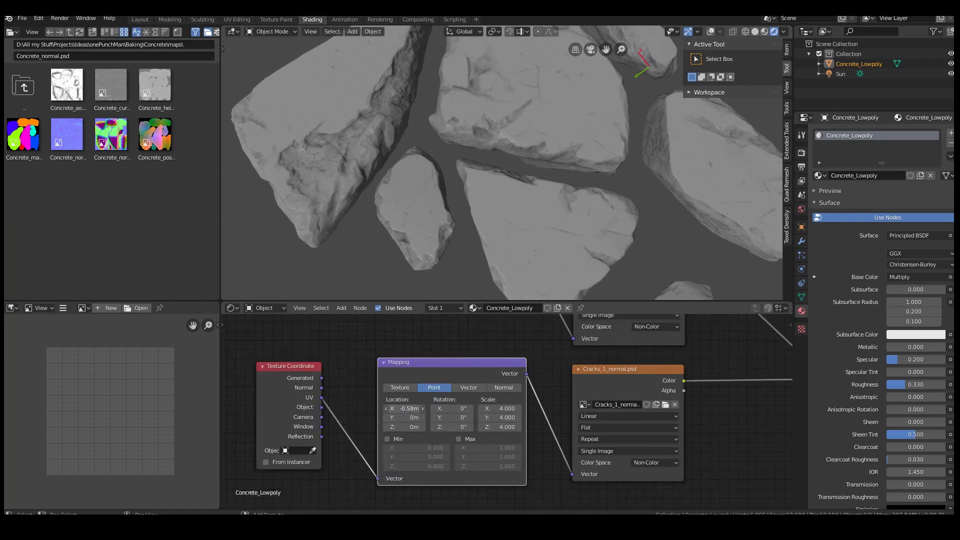
{"action": "key", "text": "ctrl+space"}
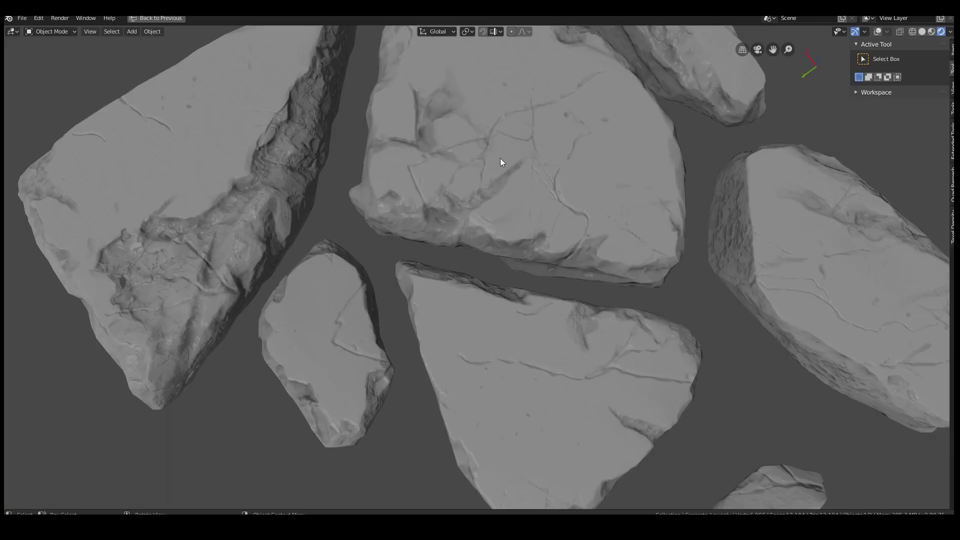
{"action": "scroll", "coordinate": [500, 158], "scroll_direction": "down", "scroll_amount": 3}
{"action": "key", "text": "ctrl+space"}
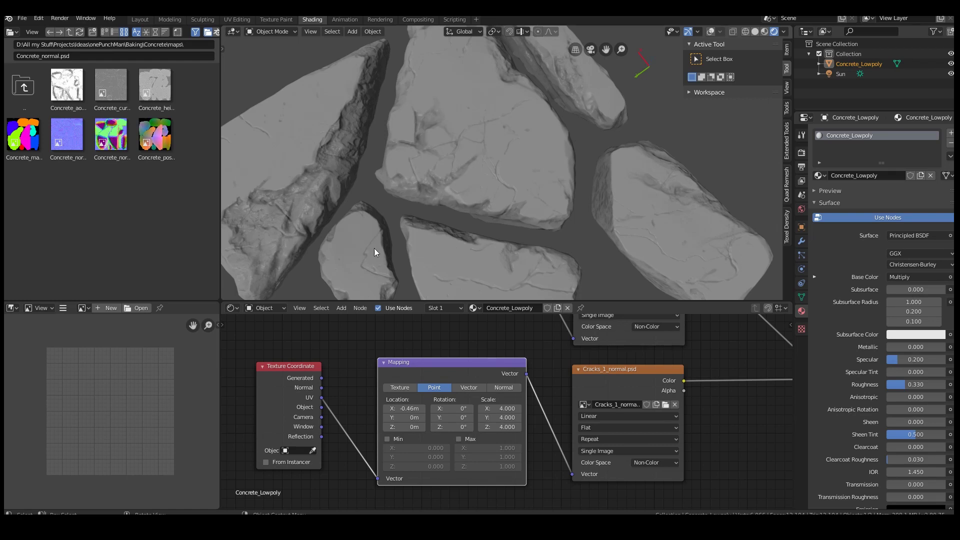
{"action": "middle_click_drag", "start_coordinate": [412, 244], "coordinate": [493, 252]}
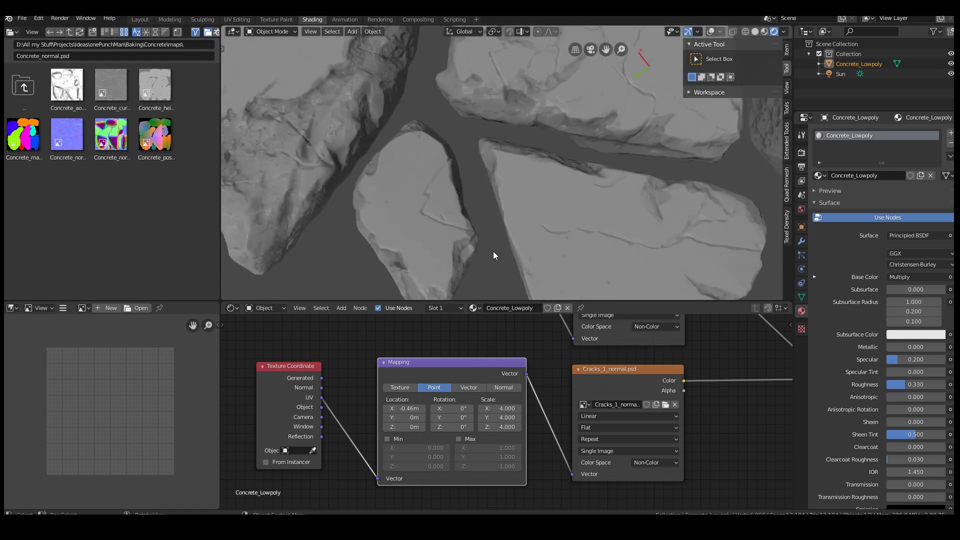
Step: Set the Mapping node's Z rotation to 7.59° and X rotation to 0.16°, and examine a crack on the central slab up close
{"action": "left_click_drag", "start_coordinate": [452, 409], "coordinate": [457, 427]}
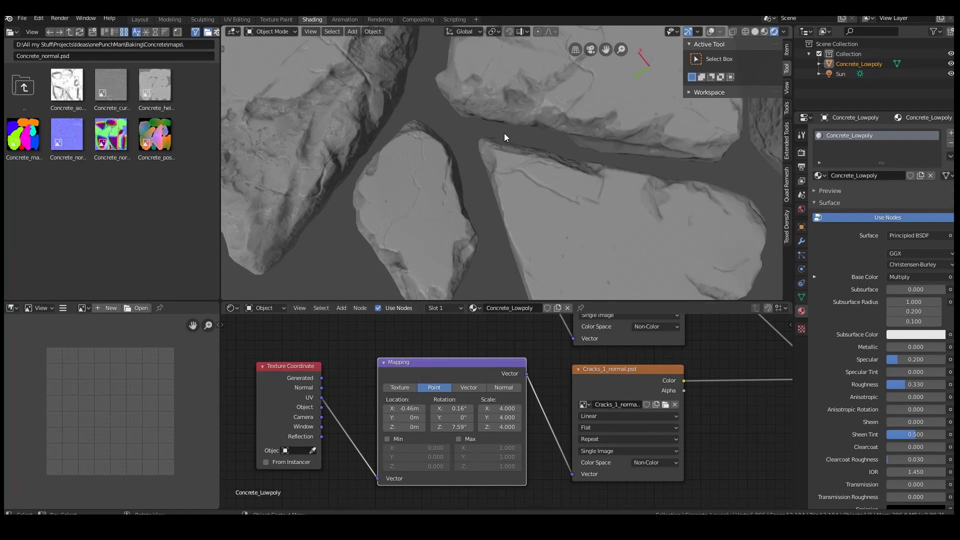
{"action": "middle_click_drag", "start_coordinate": [504, 133], "coordinate": [468, 196]}
{"action": "scroll", "coordinate": [468, 196], "scroll_direction": "up", "scroll_amount": 4}
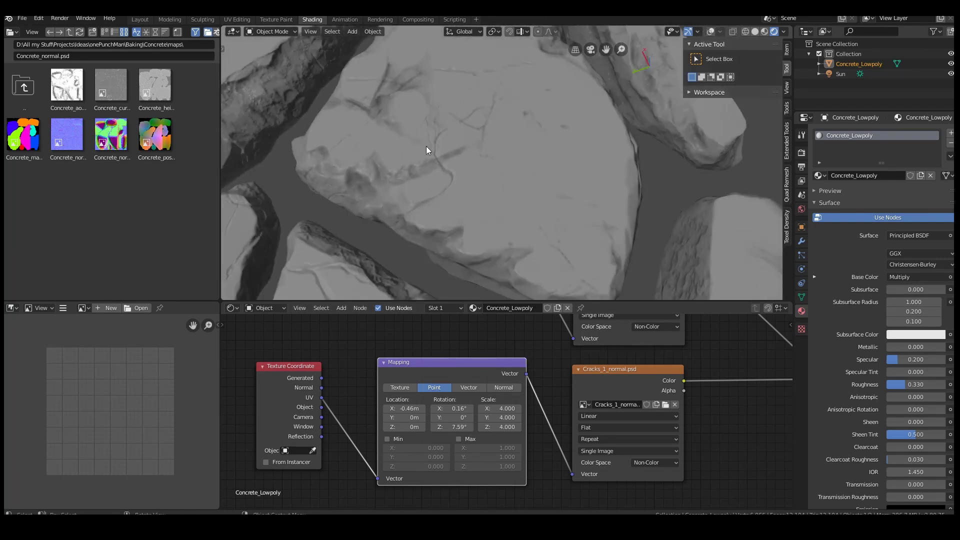
{"action": "scroll", "coordinate": [426, 146], "scroll_direction": "up", "scroll_amount": 6}
{"action": "middle_click_drag", "start_coordinate": [407, 163], "coordinate": [504, 176], "text": "shift"}
{"action": "scroll", "coordinate": [578, 193], "scroll_direction": "up", "scroll_amount": 3}
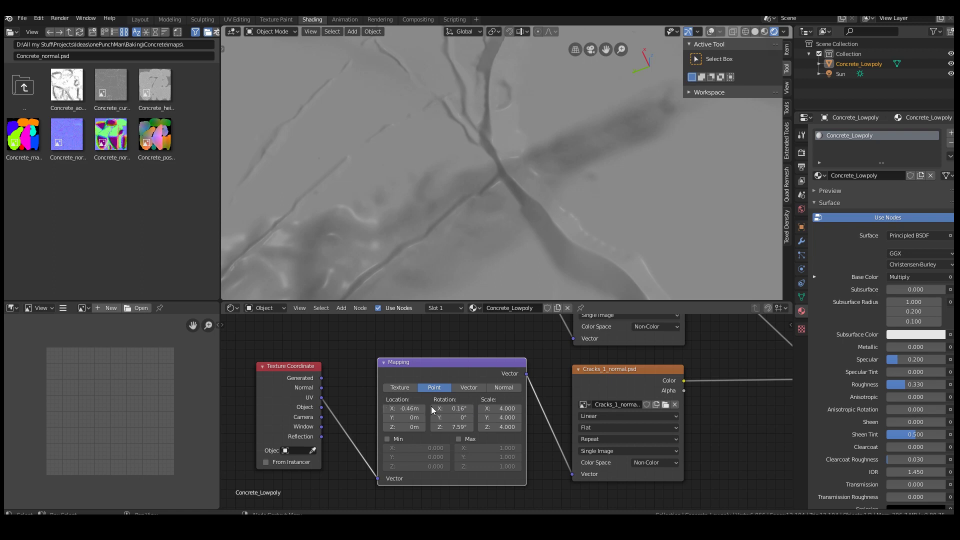
Step: Preview the Overlay node's blended normal colors on the slabs, and restore the Principled BSDF output
{"action": "middle_click_drag", "start_coordinate": [694, 390], "coordinate": [505, 416]}
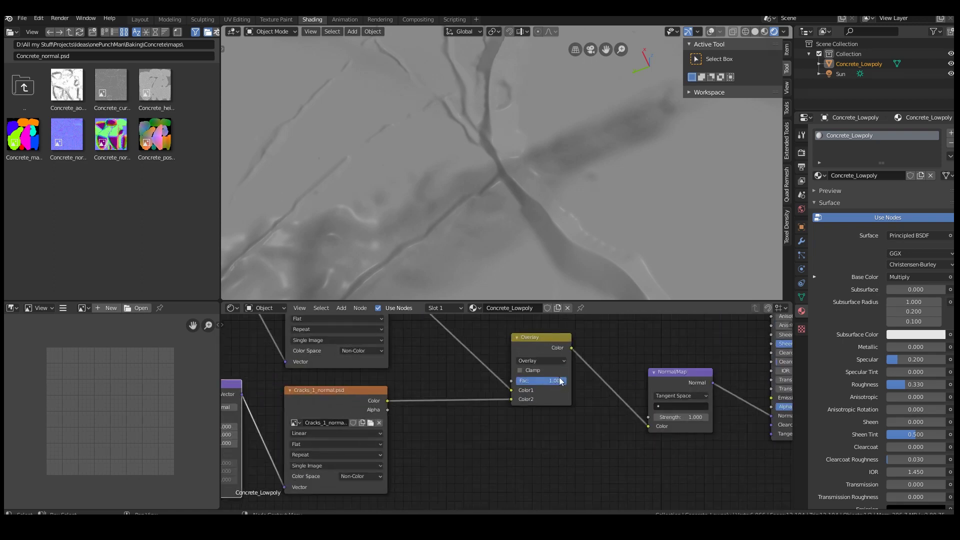
{"action": "left_click", "coordinate": [547, 337], "text": "ctrl+shift"}
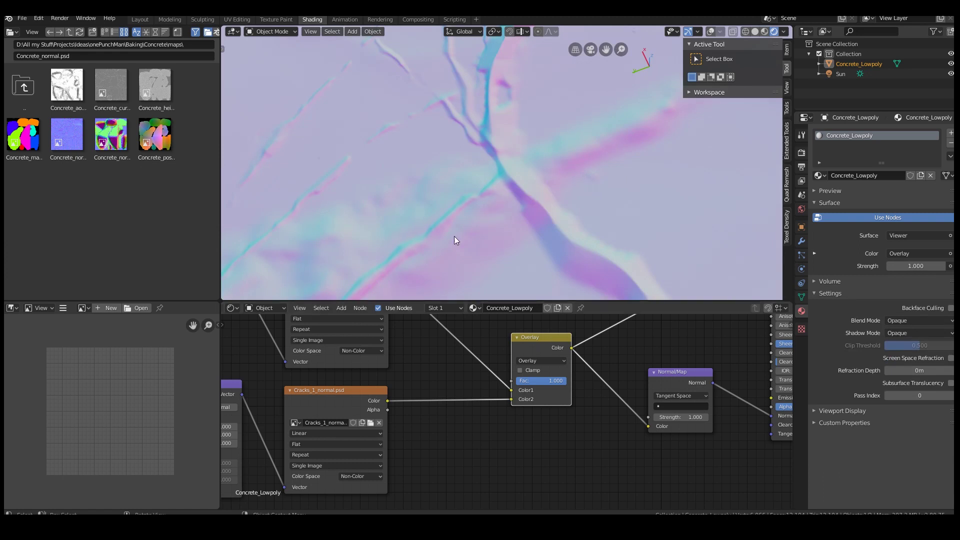
{"action": "scroll", "coordinate": [656, 388], "scroll_direction": "down", "scroll_amount": 3}
{"action": "middle_click_drag", "start_coordinate": [688, 372], "coordinate": [370, 484]}
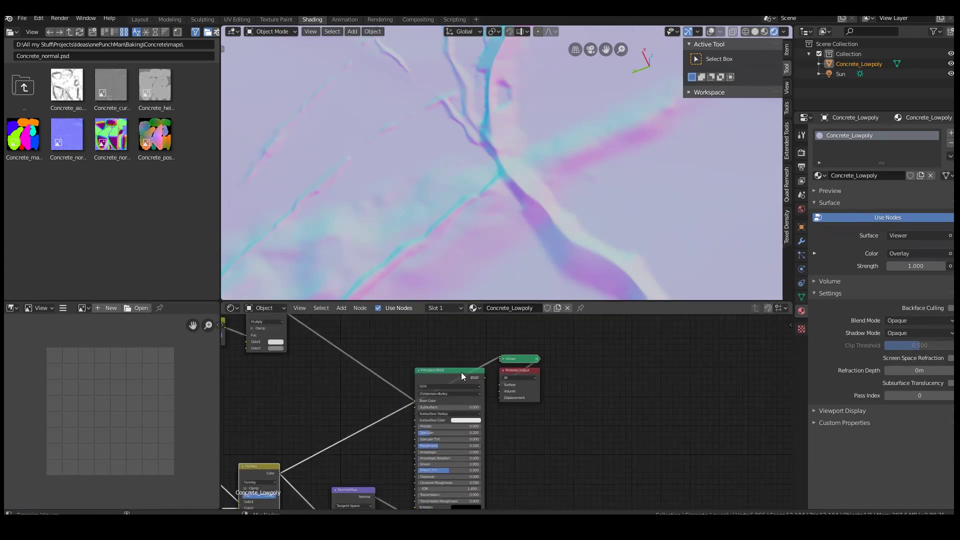
{"action": "left_click", "coordinate": [462, 373], "text": "ctrl+shift"}
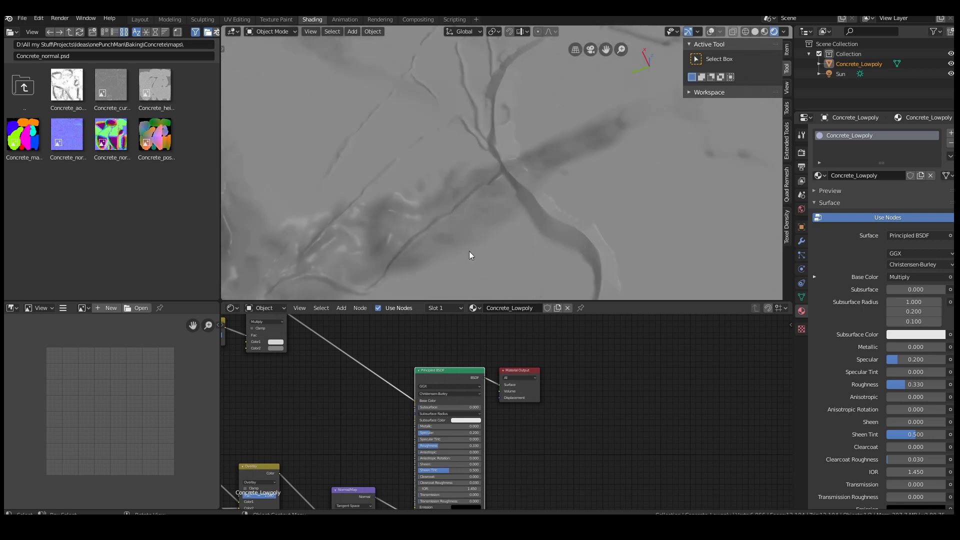
{"action": "middle_click_drag", "start_coordinate": [339, 422], "coordinate": [475, 338]}
{"action": "scroll", "coordinate": [415, 427], "scroll_direction": "up", "scroll_amount": 4}
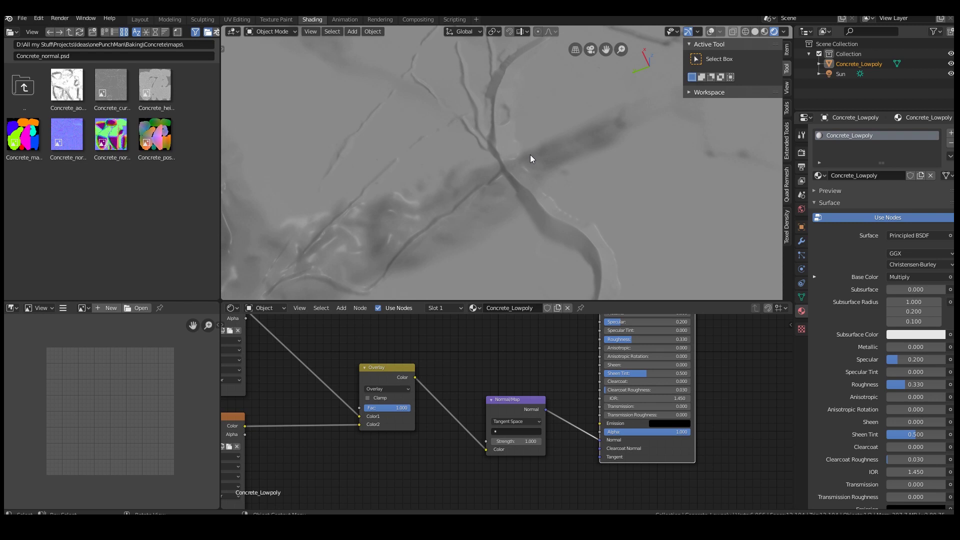
Step: Check the cracks across all the slabs, and move the Overlay node farther from the texture nodes, toward the Normal Map node
{"action": "key", "text": "ctrl+space"}
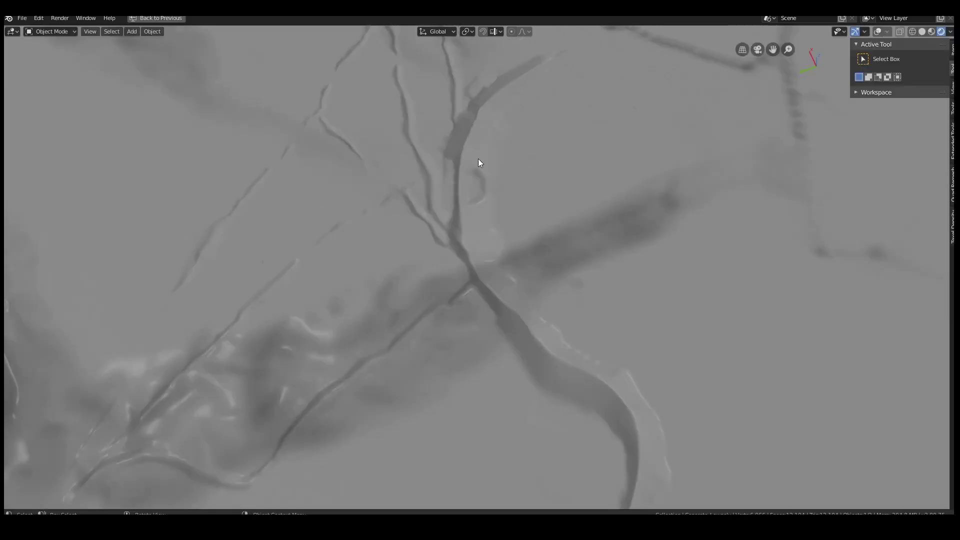
{"action": "scroll", "coordinate": [478, 158], "scroll_direction": "down", "scroll_amount": 8}
{"action": "middle_click_drag", "start_coordinate": [464, 245], "coordinate": [457, 201], "text": "shift"}
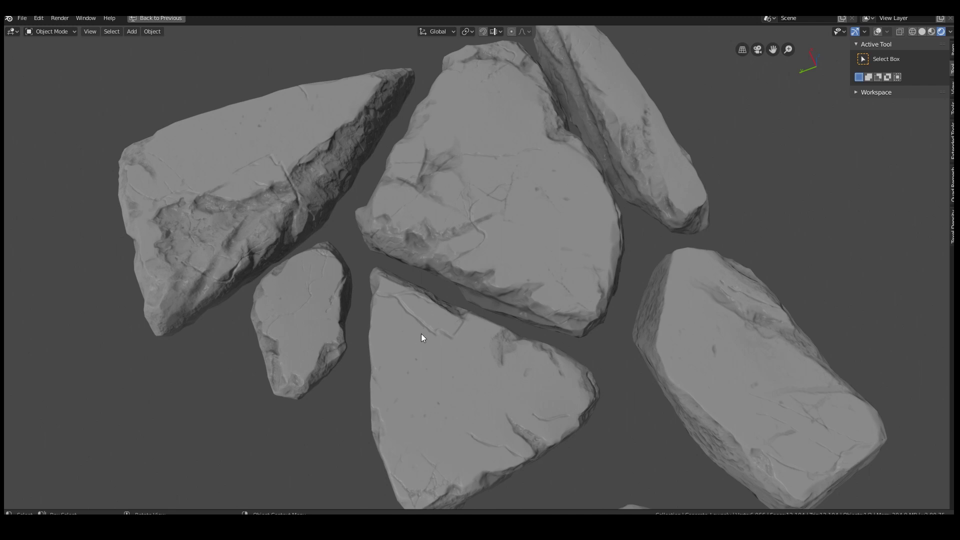
{"action": "key", "text": "ctrl+space"}
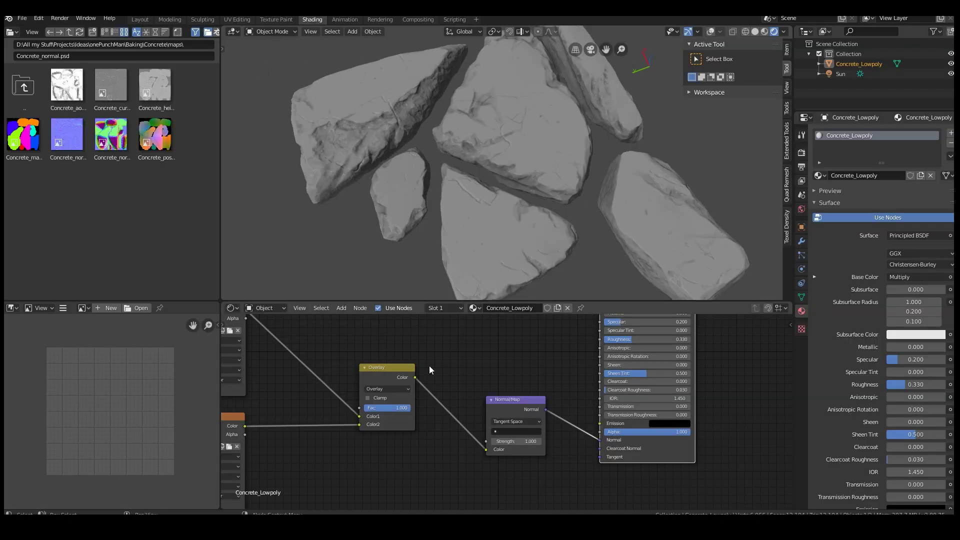
{"action": "scroll", "coordinate": [498, 350], "scroll_direction": "down", "scroll_amount": 2}
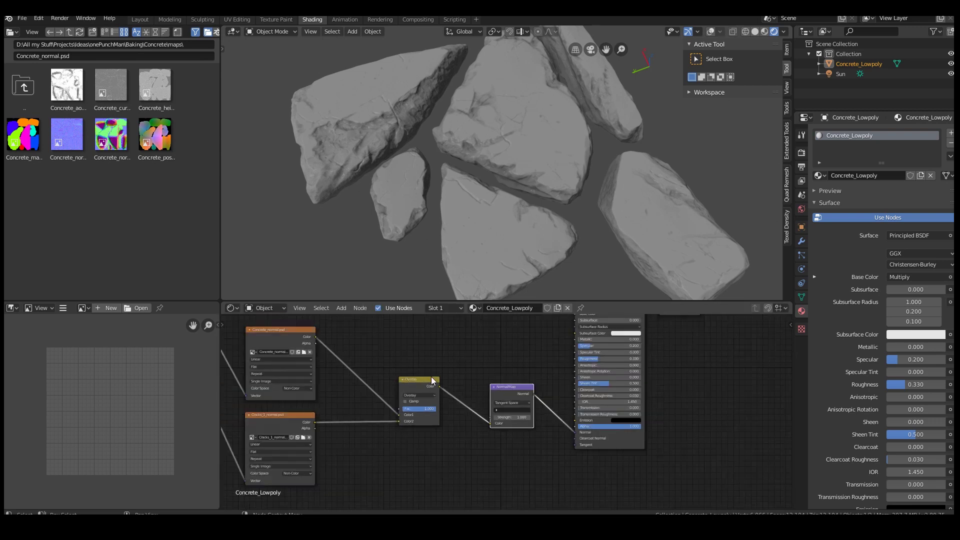
{"action": "middle_click_drag", "start_coordinate": [431, 376], "coordinate": [558, 388]}
{"action": "scroll", "coordinate": [557, 388], "scroll_direction": "up", "scroll_amount": 2}
{"action": "left_click_drag", "start_coordinate": [529, 360], "coordinate": [554, 361]}
{"action": "scroll", "coordinate": [554, 361], "scroll_direction": "up", "scroll_amount": 2}
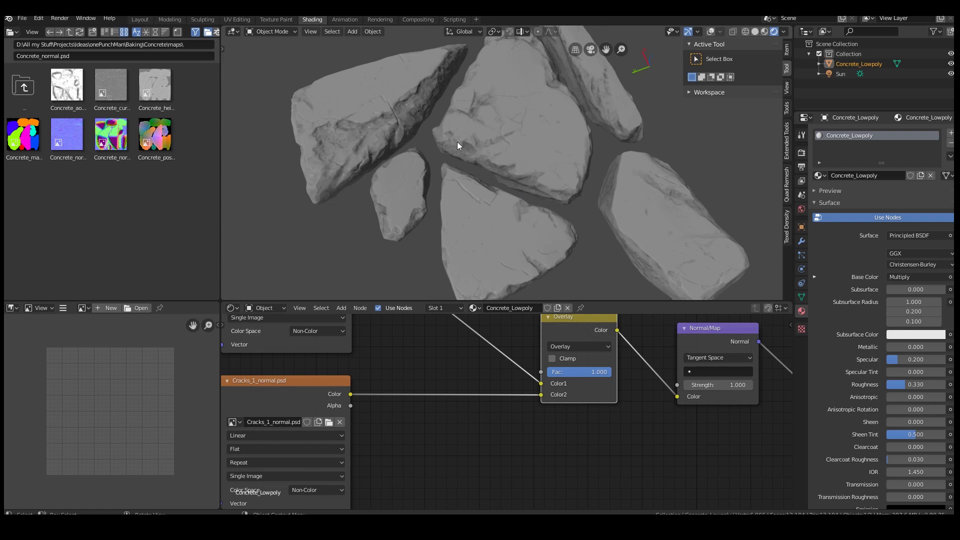
Step: Switch the slabs to Vertex Paint mode and set up a black Draw brush with a 98 px radius
{"action": "key", "text": "q"}
{"action": "key", "text": "ctrl+Tab"}
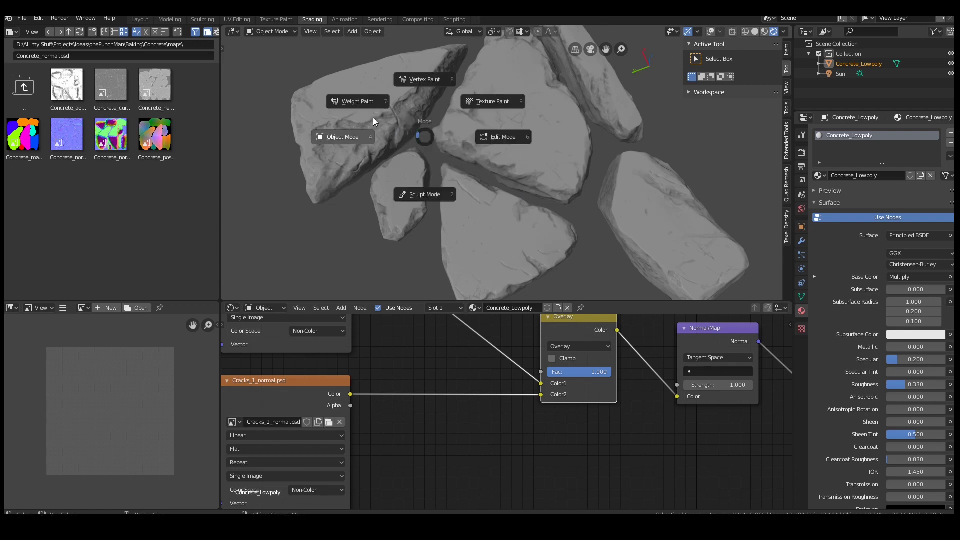
{"action": "left_click", "coordinate": [421, 78]}
{"action": "scroll", "coordinate": [460, 150], "scroll_direction": "up", "scroll_amount": 4}
{"action": "key", "text": "f"}
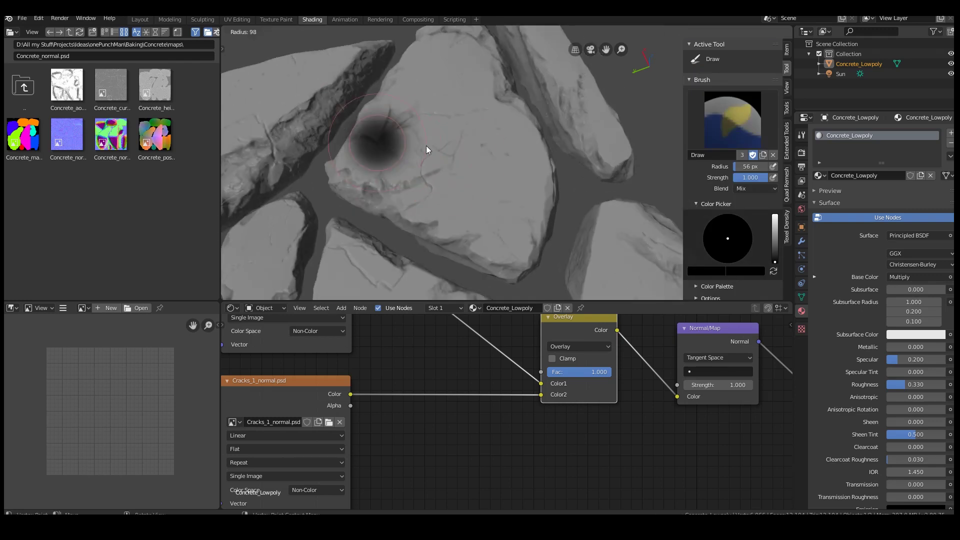
{"action": "left_click", "coordinate": [427, 146]}
{"action": "left_click_drag", "start_coordinate": [776, 229], "coordinate": [775, 263]}
{"action": "mouse_move", "coordinate": [387, 175]}
{"action": "middle_mouse_down", "text": "shift"}
{"action": "mouse_move", "coordinate": [461, 184]}
{"action": "mouse_move", "coordinate": [464, 193]}
{"action": "middle_mouse_up", "text": "shift"}
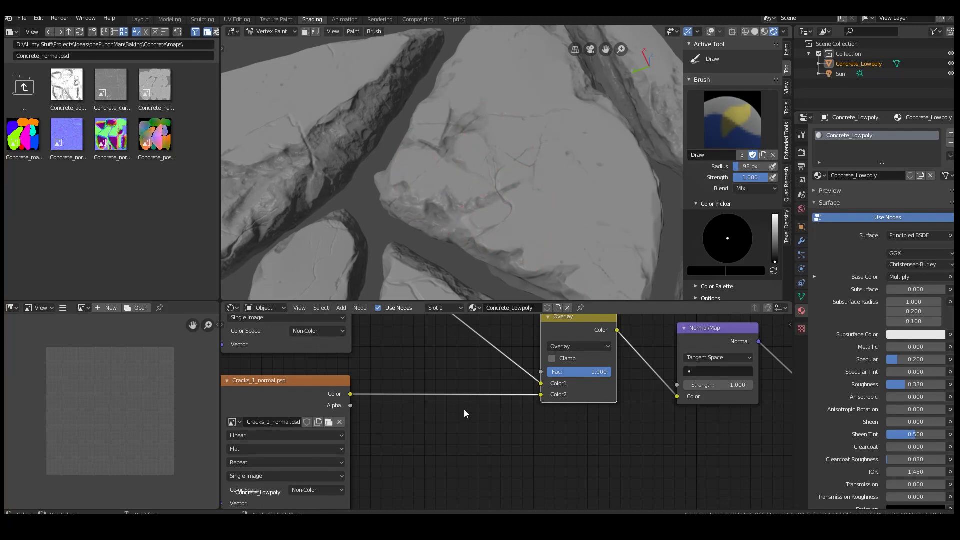
Step: Add an Attribute node for the Col vertex colors and connect its Fac output to the Overlay node's Fac input
{"action": "scroll", "coordinate": [476, 404], "scroll_direction": "up", "scroll_amount": 4, "text": "shift"}
{"action": "key", "text": "shift+a"}
{"action": "mouse_move", "coordinate": [438, 330]}
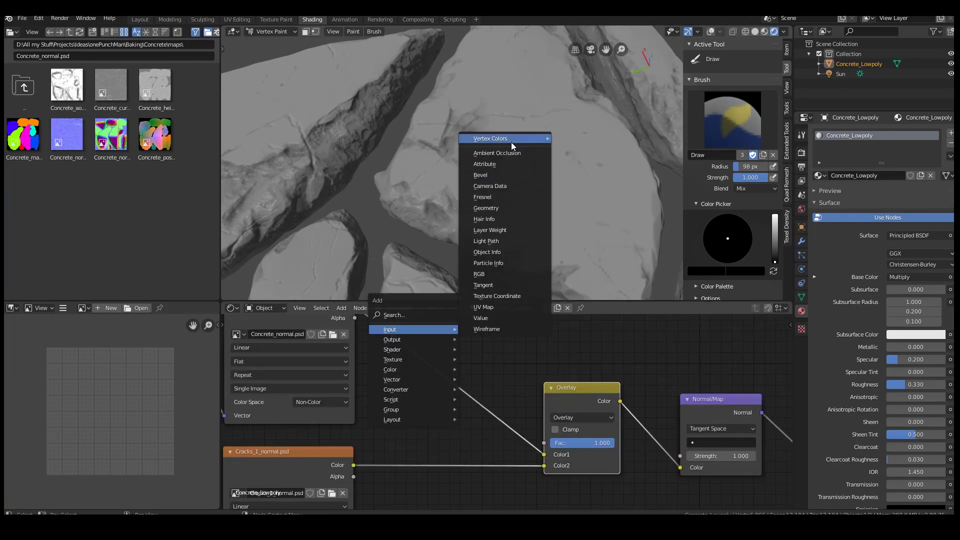
{"action": "left_click", "coordinate": [569, 141]}
{"action": "left_click", "coordinate": [457, 318]}
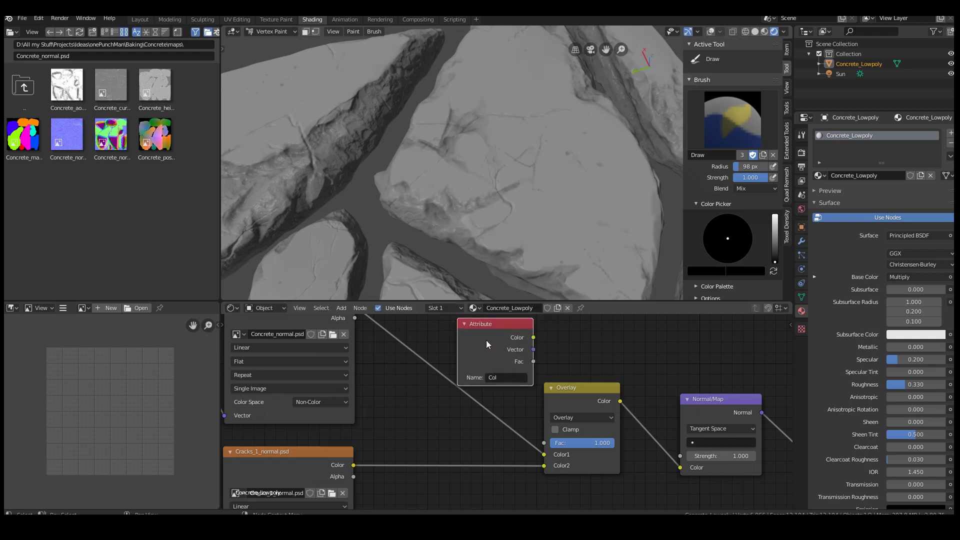
{"action": "left_click_drag", "start_coordinate": [533, 361], "coordinate": [545, 444]}
{"action": "left_click_drag", "start_coordinate": [500, 321], "coordinate": [489, 320]}
{"action": "scroll", "coordinate": [549, 401], "scroll_direction": "down", "scroll_amount": 2}
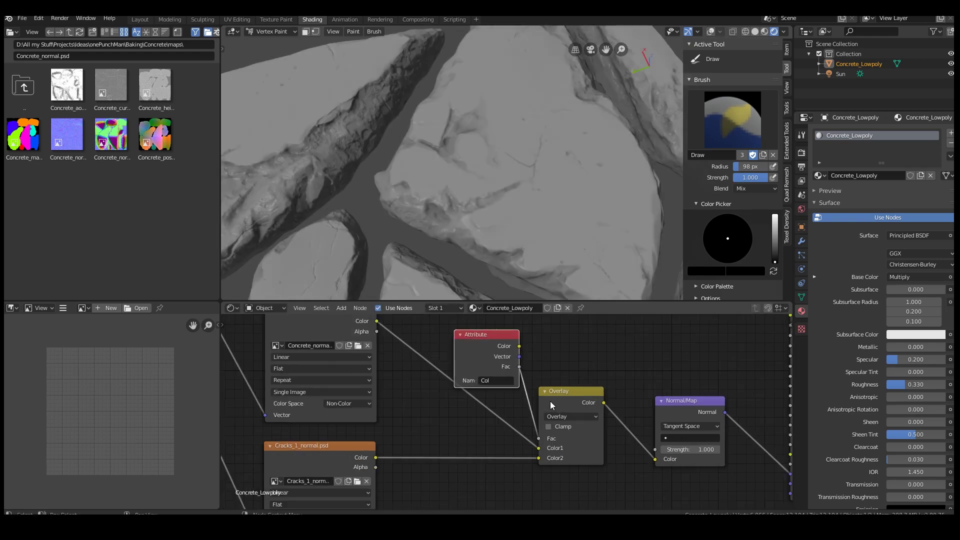
{"action": "middle_click_drag", "start_coordinate": [550, 401], "coordinate": [475, 426]}
Step: Set the brush radius to 84 px and paint black over the cracks at the large slab's outer corner to mask them out
{"action": "middle_click_drag", "start_coordinate": [454, 185], "coordinate": [530, 187]}
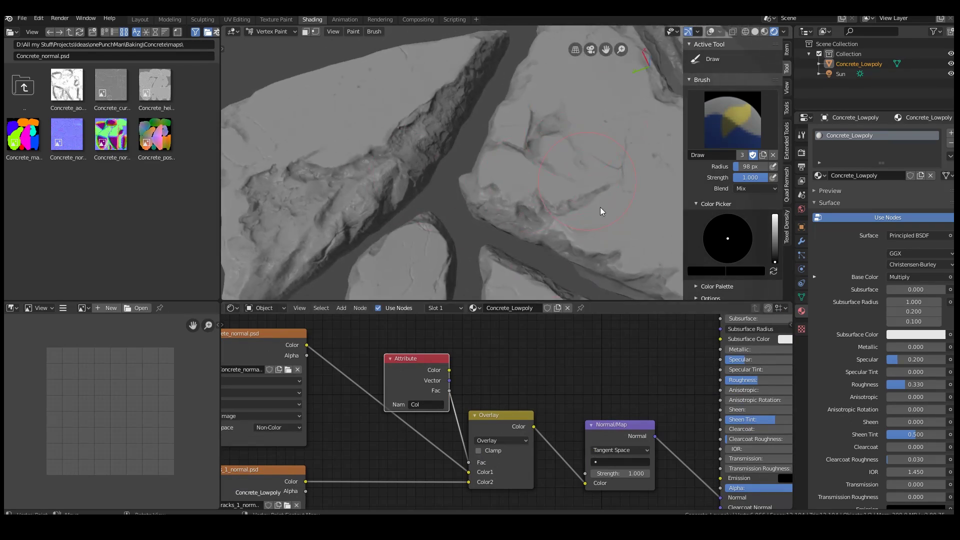
{"action": "mouse_move", "coordinate": [336, 174]}
{"action": "middle_mouse_down", "text": "shift"}
{"action": "mouse_move", "coordinate": [383, 121]}
{"action": "mouse_move", "coordinate": [523, 175]}
{"action": "middle_mouse_up", "text": "shift"}
{"action": "scroll", "coordinate": [527, 163], "scroll_direction": "up", "scroll_amount": 4}
{"action": "scroll", "coordinate": [441, 169], "scroll_direction": "up", "scroll_amount": 1}
{"action": "key", "text": "f"}
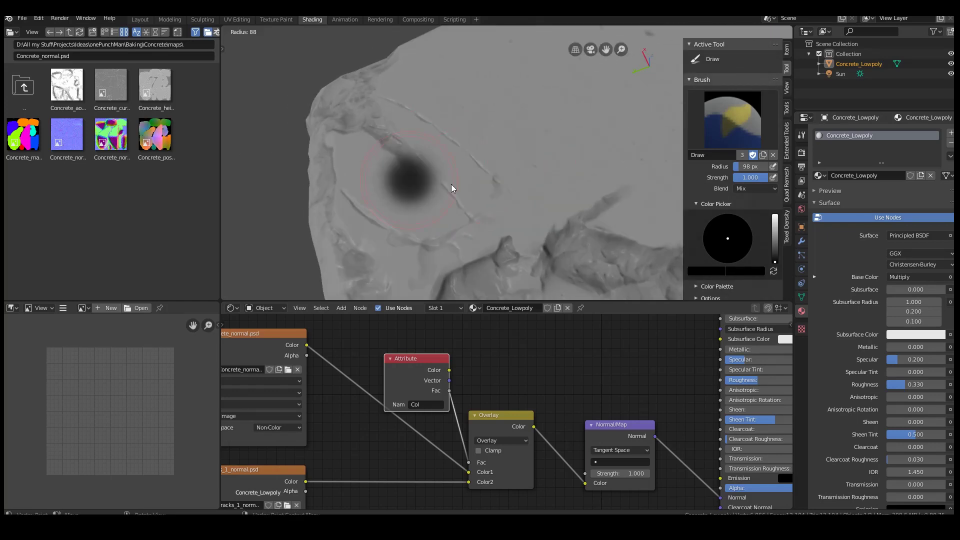
{"action": "left_click", "coordinate": [453, 185]}
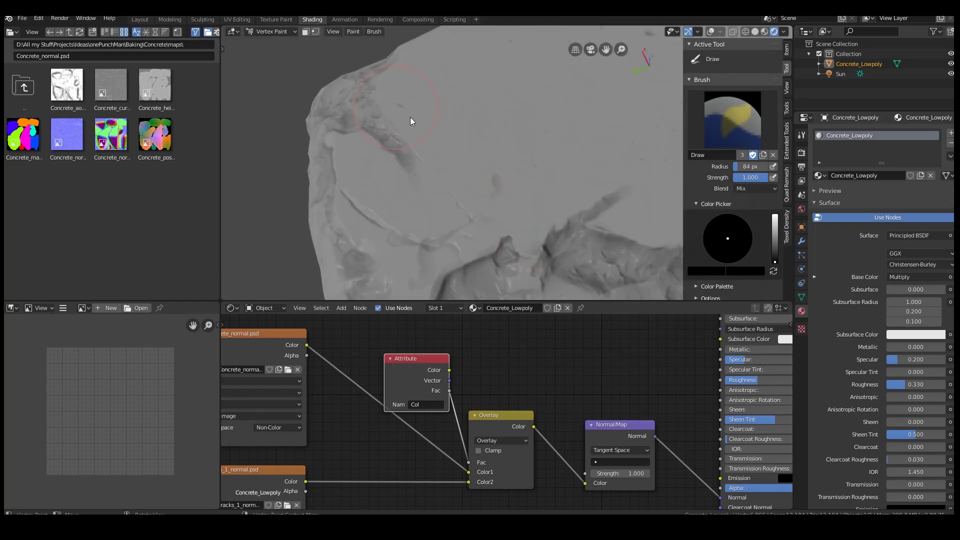
{"action": "scroll", "coordinate": [423, 238], "scroll_direction": "down", "scroll_amount": 4}
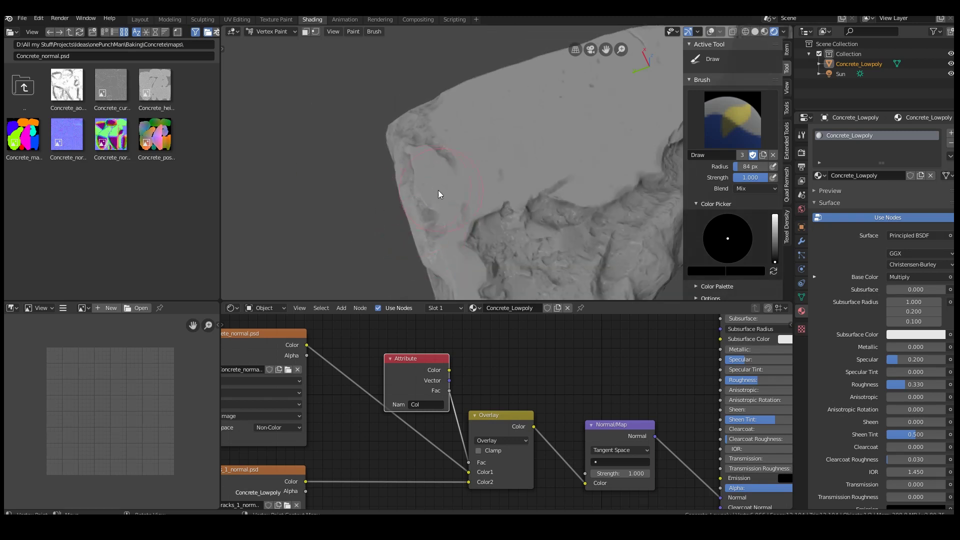
Step: Move the Attribute node farther from the Overlay node and insert an Invert node between its Fac output and the Overlay's Fac input
{"action": "left_click_drag", "start_coordinate": [430, 354], "coordinate": [393, 328]}
{"action": "key", "text": "shift+a"}
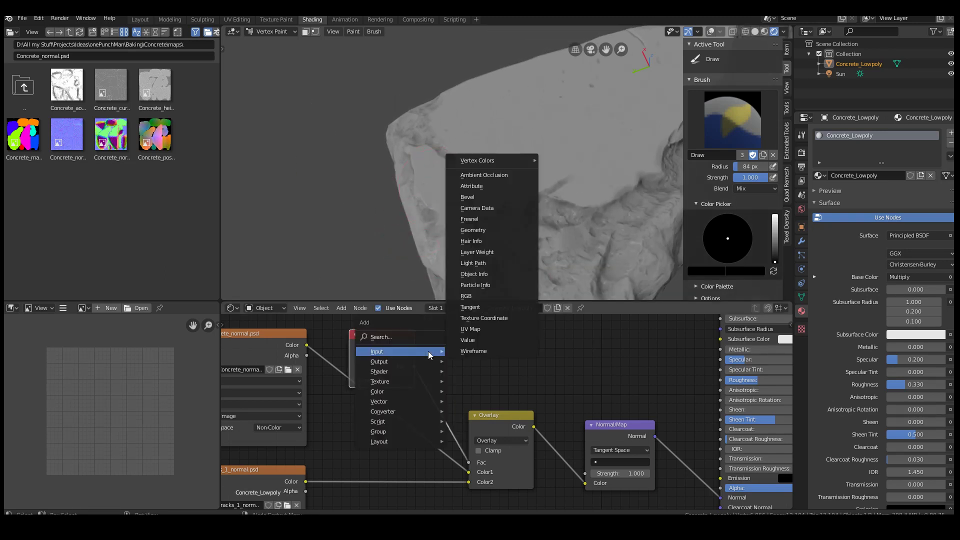
{"action": "mouse_move", "coordinate": [388, 359]}
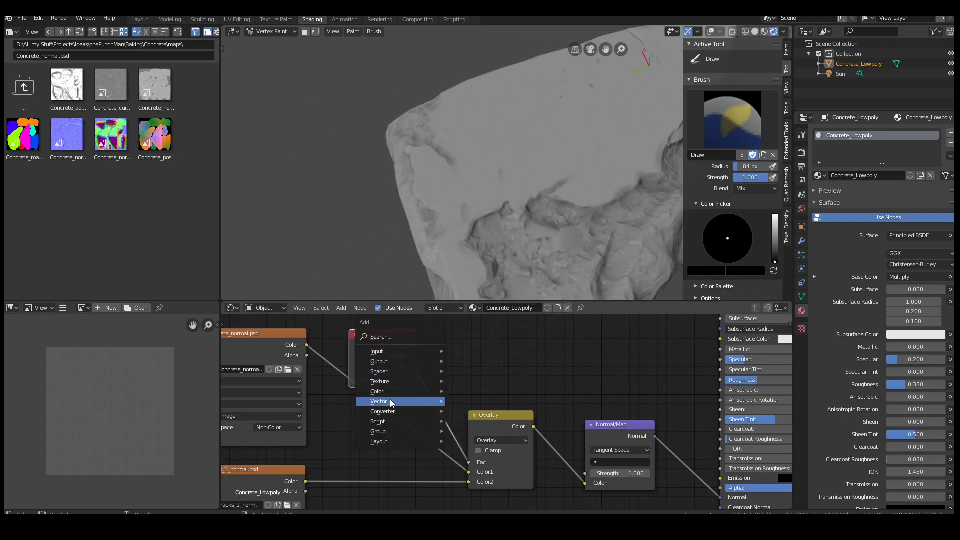
{"action": "mouse_move", "coordinate": [391, 395]}
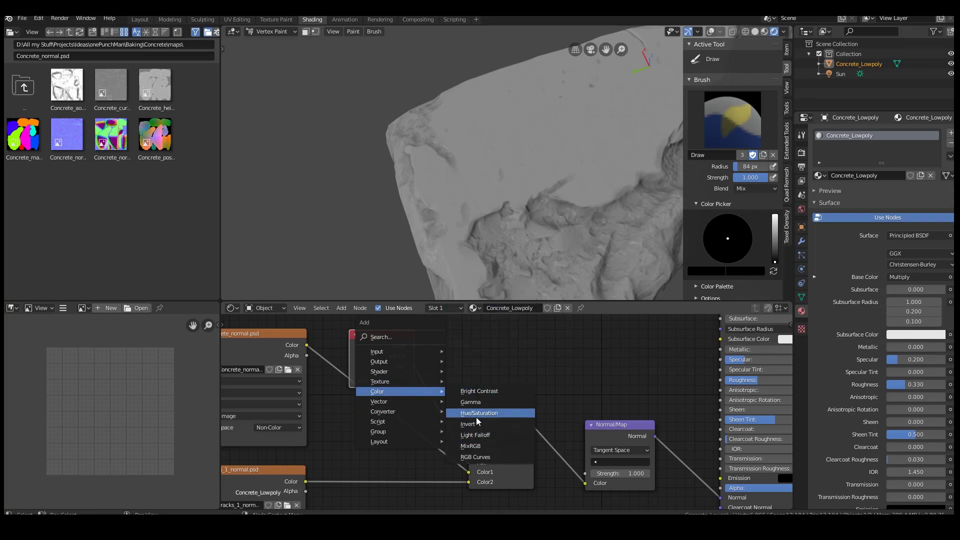
{"action": "left_click", "coordinate": [476, 425]}
{"action": "left_click", "coordinate": [483, 395]}
{"action": "middle_click_drag", "start_coordinate": [544, 390], "coordinate": [507, 389]}
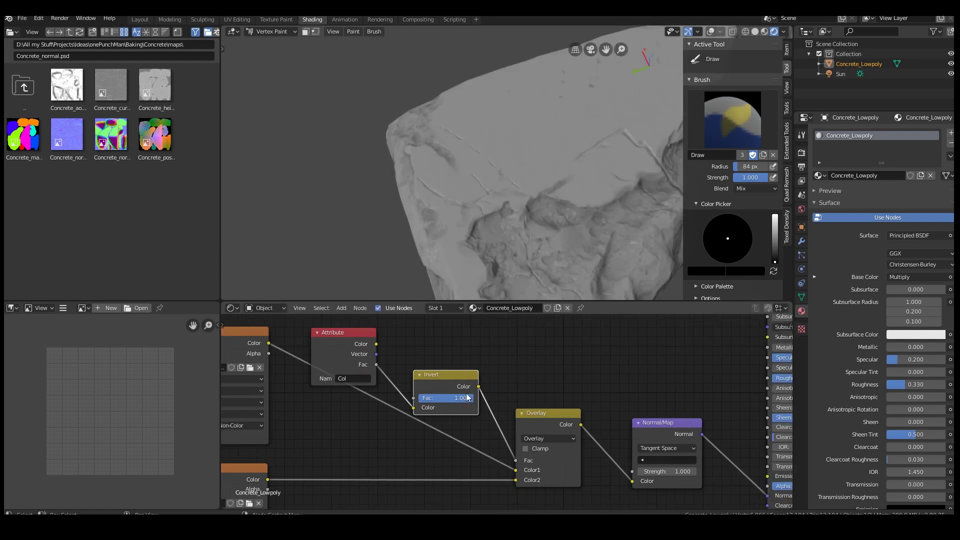
Step: Set the brush color to white and paint along the large slab's rough broken edge to mask out the cracks there
{"action": "middle_click_drag", "start_coordinate": [528, 198], "coordinate": [548, 183]}
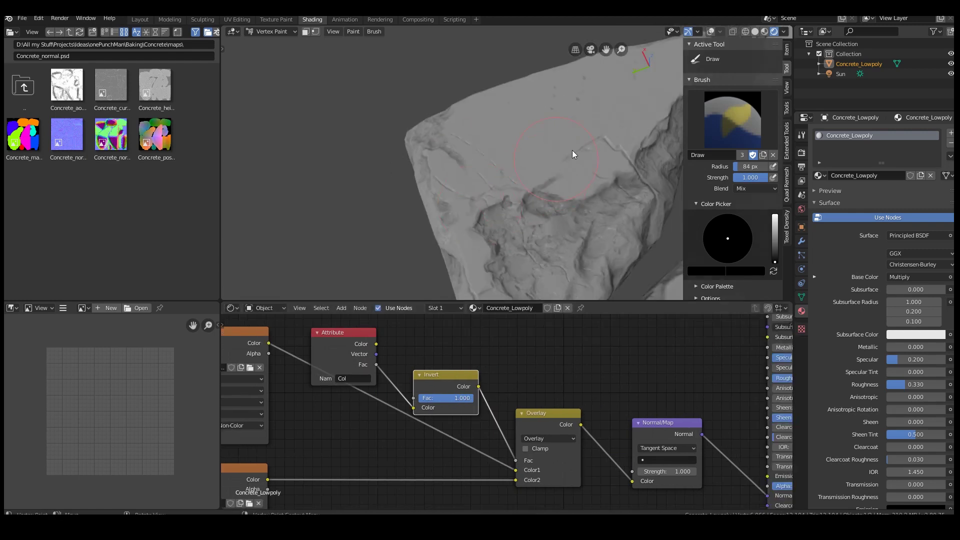
{"action": "middle_click_drag", "start_coordinate": [582, 152], "coordinate": [355, 221], "text": "shift"}
{"action": "scroll", "coordinate": [355, 221], "scroll_direction": "down", "scroll_amount": 5}
{"action": "middle_click_drag", "start_coordinate": [495, 198], "coordinate": [408, 179], "text": "shift"}
{"action": "scroll", "coordinate": [407, 179], "scroll_direction": "up", "scroll_amount": 4}
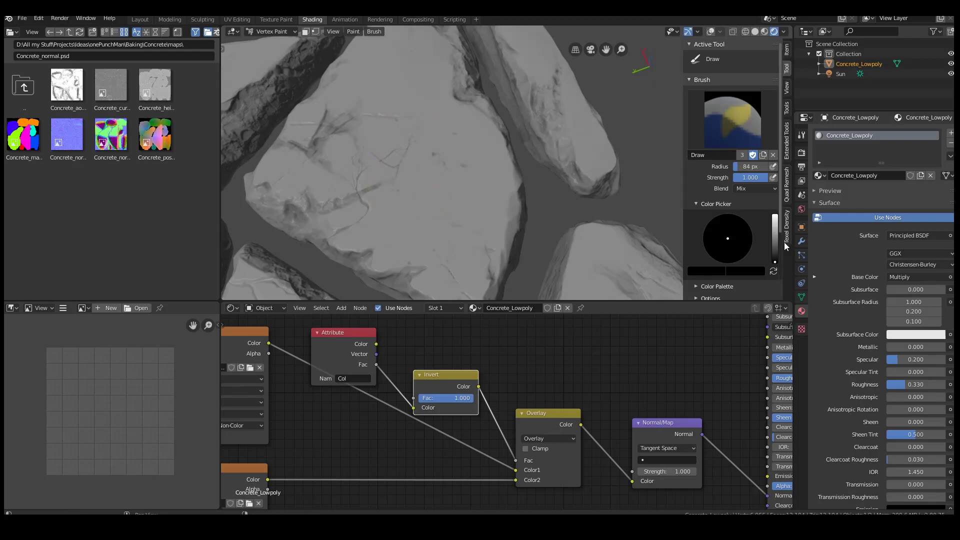
{"action": "left_click_drag", "start_coordinate": [775, 242], "coordinate": [775, 213]}
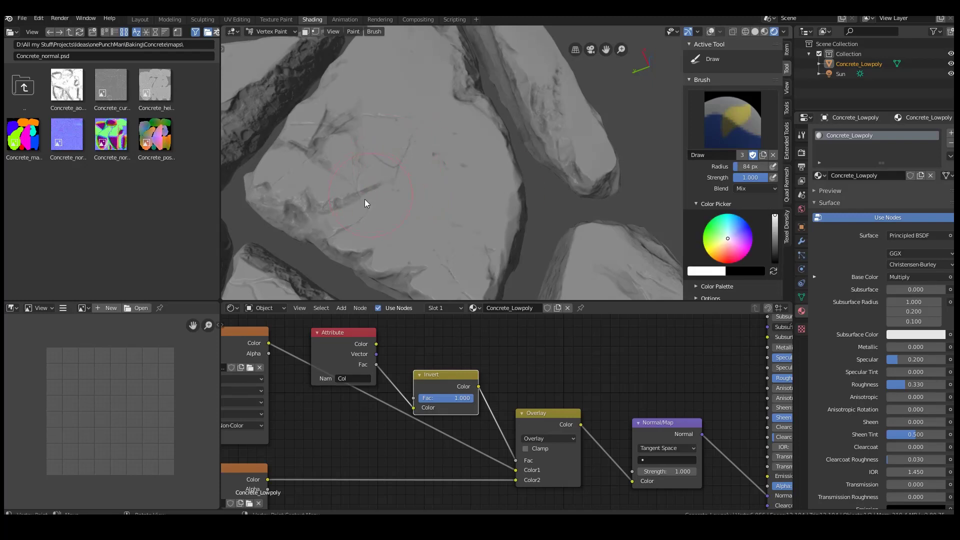
{"action": "middle_click_drag", "start_coordinate": [365, 199], "coordinate": [418, 191], "text": "shift"}
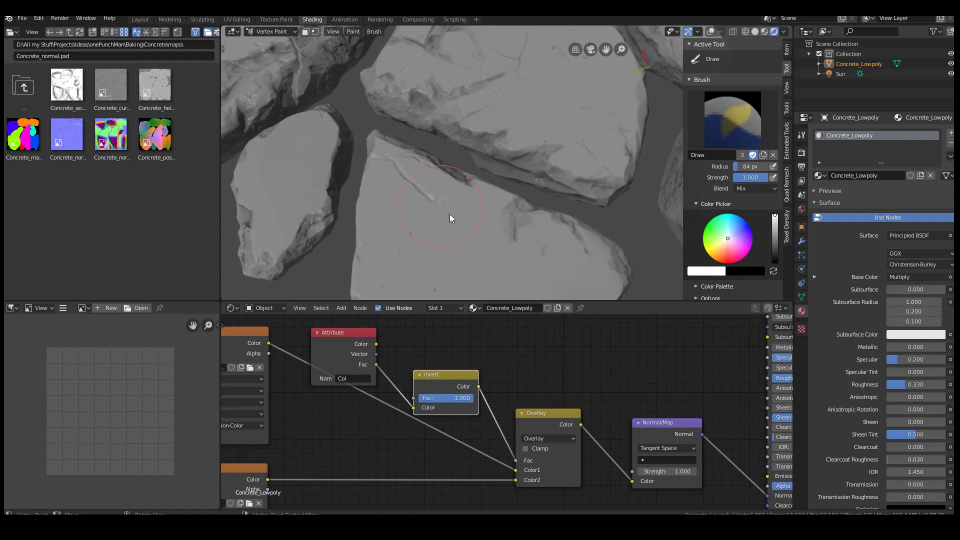
{"action": "scroll", "coordinate": [449, 214], "scroll_direction": "down", "scroll_amount": 3}
{"action": "middle_click_drag", "start_coordinate": [506, 150], "coordinate": [563, 180], "text": "shift"}
{"action": "scroll", "coordinate": [341, 91], "scroll_direction": "up", "scroll_amount": 4}
{"action": "middle_click_drag", "start_coordinate": [340, 91], "coordinate": [355, 117], "text": "shift"}
{"action": "left_click_drag", "start_coordinate": [352, 114], "coordinate": [311, 153]}
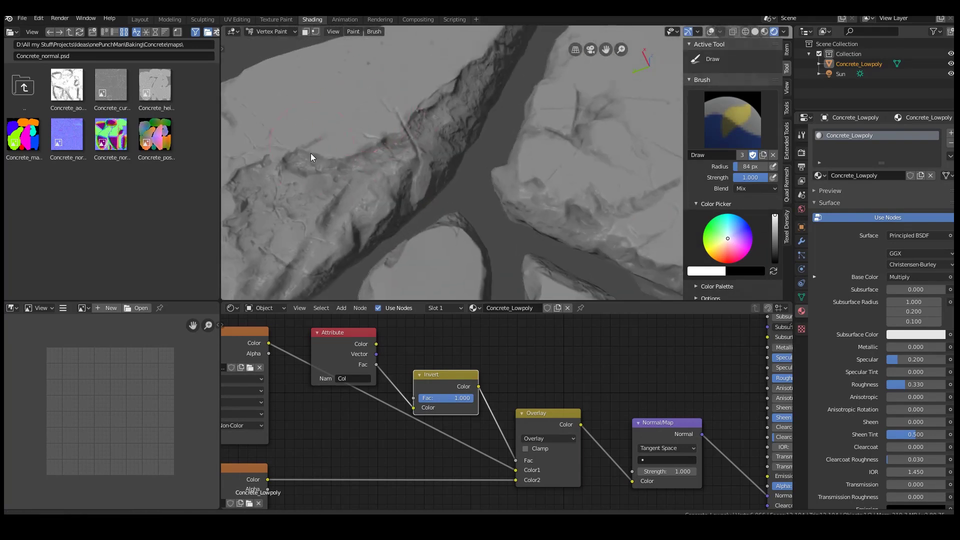
{"action": "middle_click_drag", "start_coordinate": [310, 158], "coordinate": [411, 157], "text": "shift"}
{"action": "scroll", "coordinate": [415, 191], "scroll_direction": "down", "scroll_amount": 1}
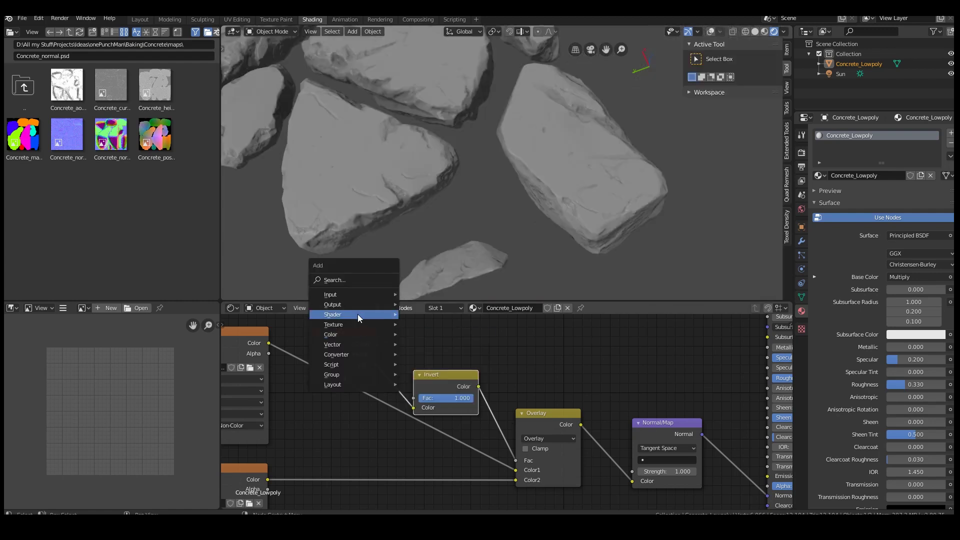
Step: Insert a Math node set to Multiply between the Invert node and the Overlay node's Fac input
{"action": "mouse_move", "coordinate": [340, 354]}
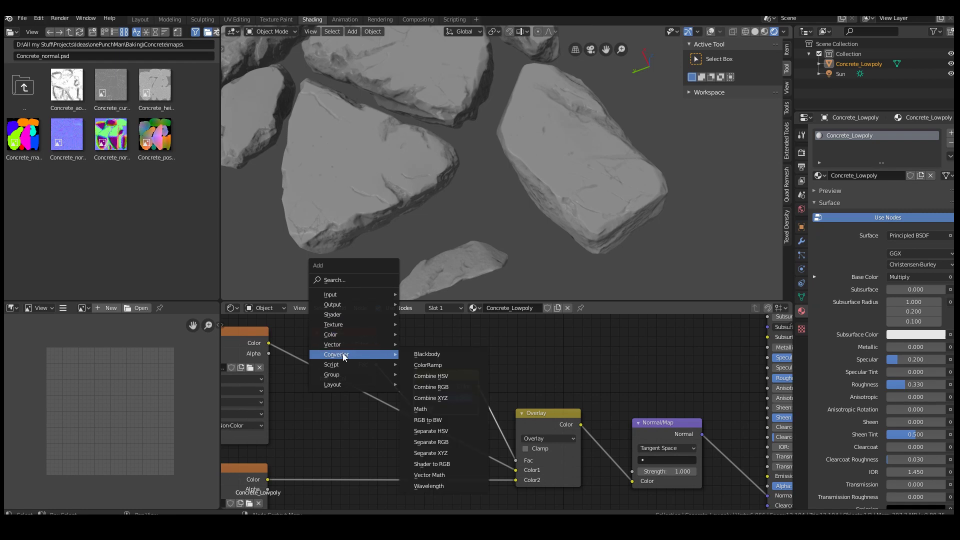
{"action": "left_click", "coordinate": [420, 409]}
{"action": "left_click", "coordinate": [549, 413]}
{"action": "left_click", "coordinate": [551, 418]}
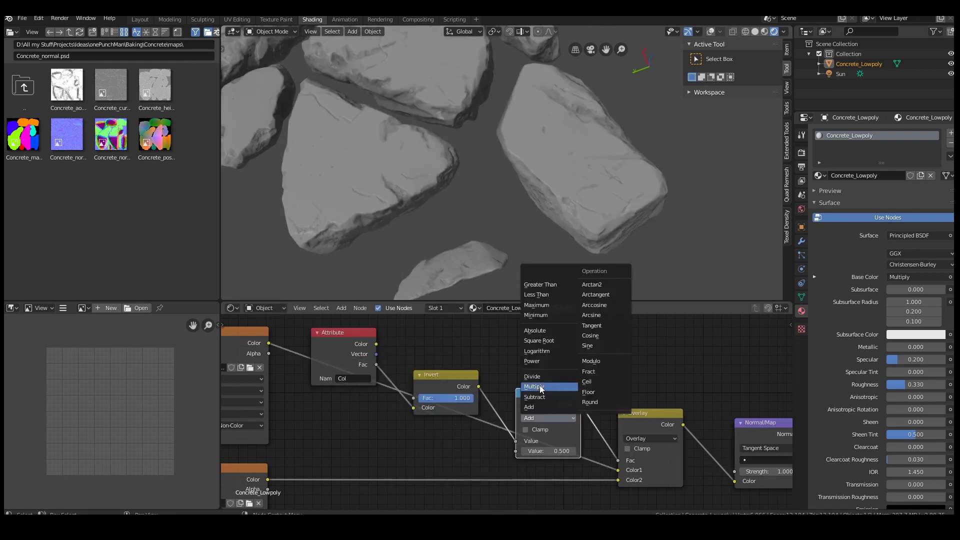
{"action": "left_click", "coordinate": [540, 388]}
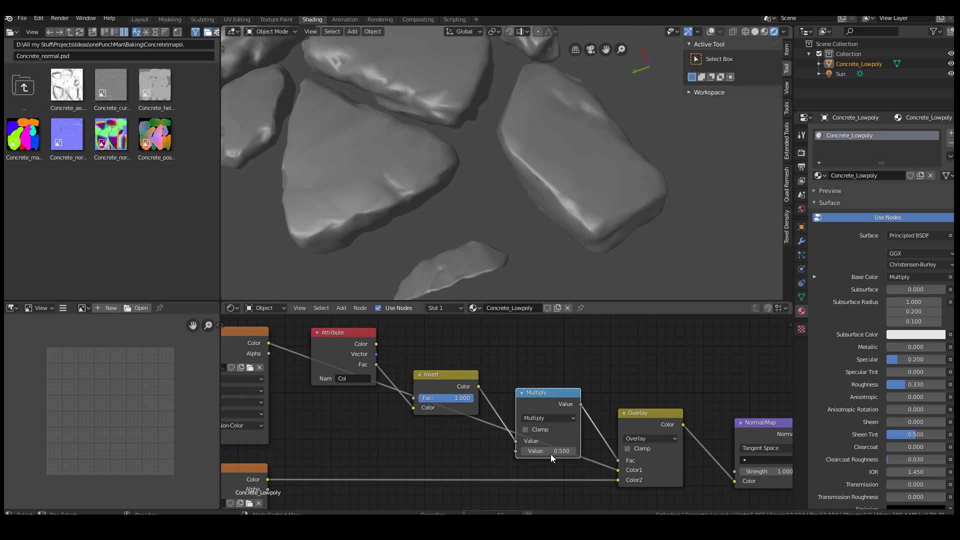
Step: Try a Multiply value of 4.900 on the crack mask, then set the value to 0.960
{"action": "left_click_drag", "start_coordinate": [546, 451], "coordinate": [568, 451]}
{"action": "scroll", "coordinate": [368, 184], "scroll_direction": "up", "scroll_amount": 8}
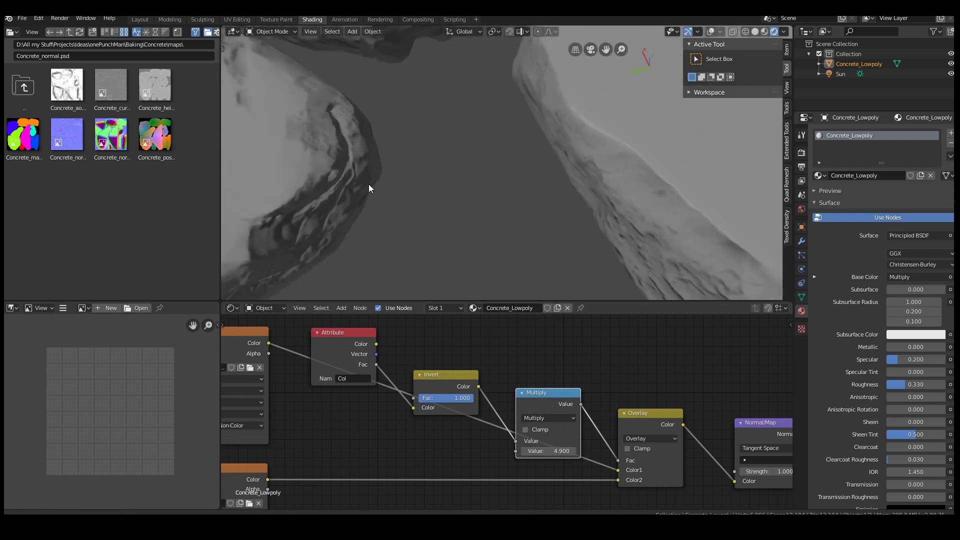
{"action": "middle_click_drag", "start_coordinate": [550, 146], "coordinate": [538, 117], "text": "shift"}
{"action": "mouse_move", "coordinate": [554, 451]}
{"action": "left_mouse_down"}
{"action": "mouse_move", "coordinate": [507, 451]}
{"action": "mouse_move", "coordinate": [566, 451]}
{"action": "mouse_move", "coordinate": [544, 451]}
{"action": "mouse_move", "coordinate": [555, 450]}
{"action": "left_mouse_up"}
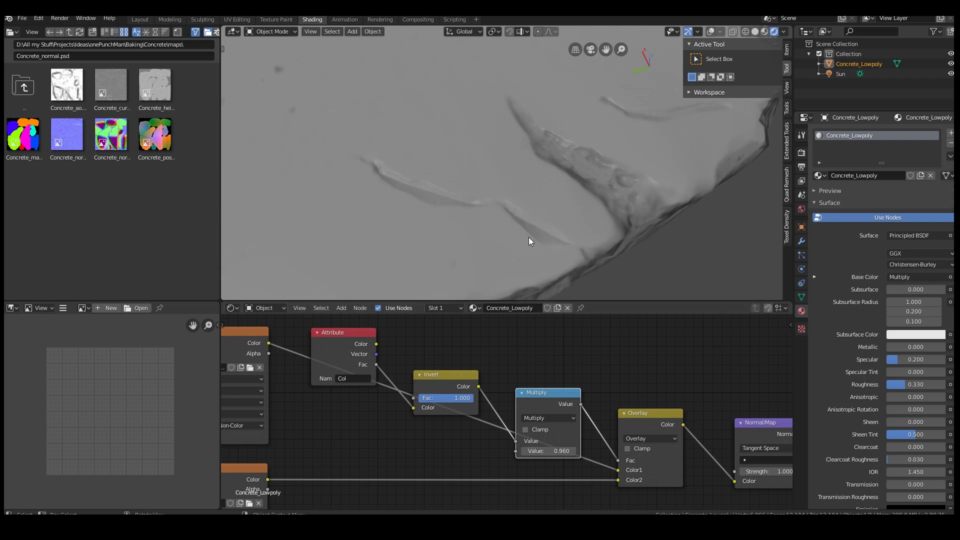
Step: Inspect the adjusted crack strength across the slabs in a maximized 3D viewport, then restore the full layout
{"action": "scroll", "coordinate": [504, 159], "scroll_direction": "down", "scroll_amount": 10}
{"action": "scroll", "coordinate": [548, 167], "scroll_direction": "up", "scroll_amount": 2}
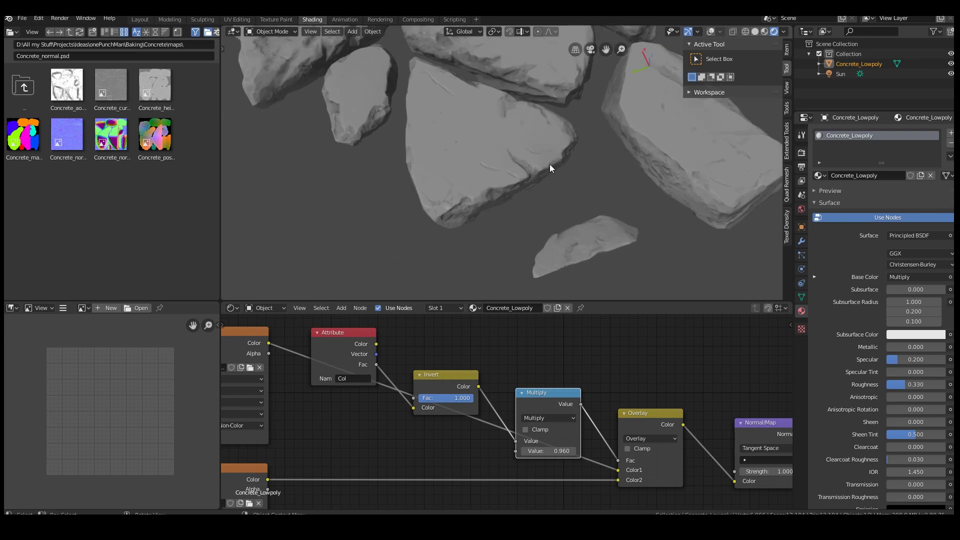
{"action": "key", "text": "ctrl+space"}
{"action": "scroll", "coordinate": [528, 110], "scroll_direction": "down", "scroll_amount": 2}
{"action": "middle_click_drag", "start_coordinate": [545, 129], "coordinate": [574, 203], "text": "shift"}
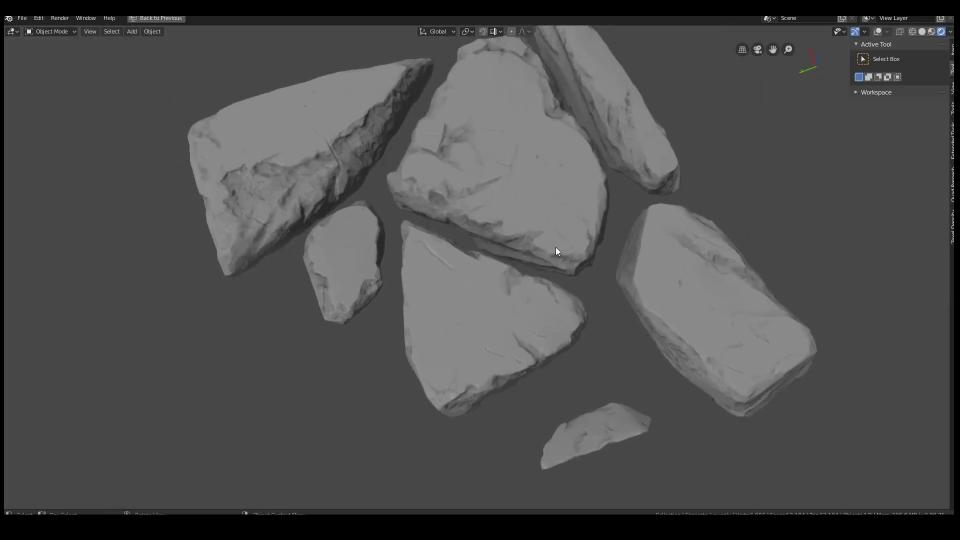
{"action": "key", "text": "ctrl+space"}
{"action": "scroll", "coordinate": [586, 396], "scroll_direction": "down", "scroll_amount": 2}
Step: Move the Normal Map, Principled BSDF and Material Output nodes together farther away from the Overlay node
{"action": "middle_click_drag", "start_coordinate": [509, 374], "coordinate": [322, 347]}
{"action": "scroll", "coordinate": [611, 398], "scroll_direction": "down", "scroll_amount": 4}
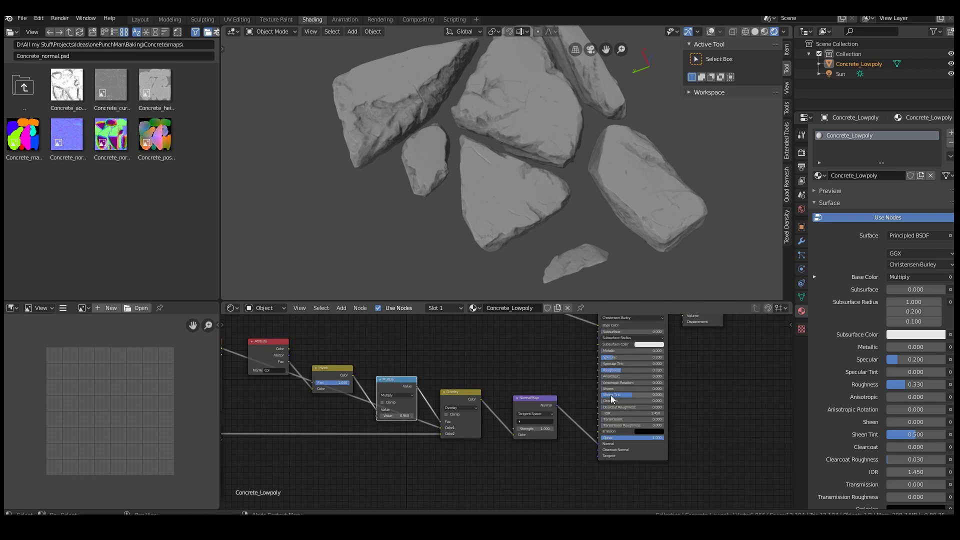
{"action": "middle_click_drag", "start_coordinate": [581, 350], "coordinate": [489, 375]}
{"action": "scroll", "coordinate": [489, 374], "scroll_direction": "down", "scroll_amount": 5}
{"action": "key", "text": "b"}
{"action": "left_click_drag", "start_coordinate": [445, 336], "coordinate": [641, 466]}
{"action": "key", "text": "g"}
{"action": "left_click", "coordinate": [602, 439]}
{"action": "scroll", "coordinate": [394, 419], "scroll_direction": "up", "scroll_amount": 6}
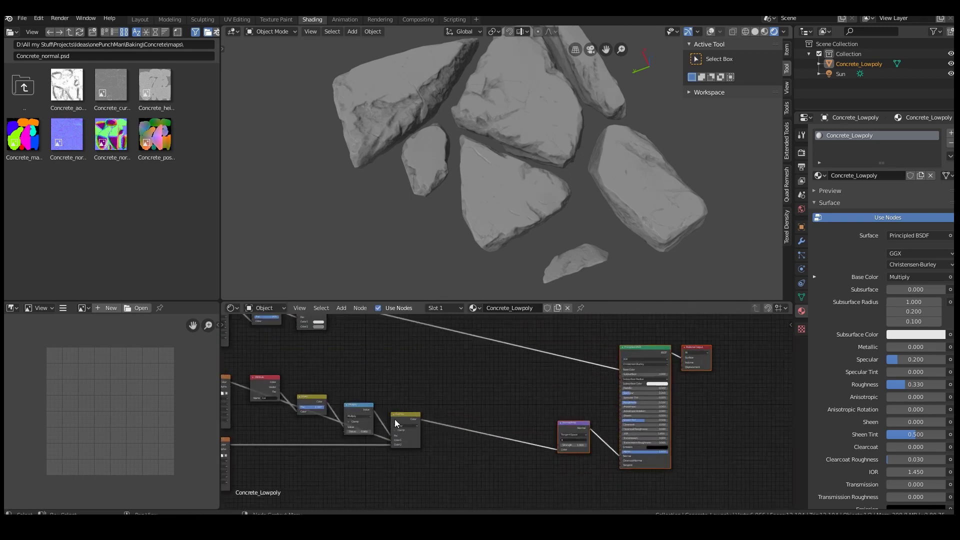
Step: Try chaining a duplicate Overlay node between the existing Overlay and Normal Map nodes, and remove the duplicate while keeping the connection
{"action": "middle_click_drag", "start_coordinate": [409, 398], "coordinate": [533, 371]}
{"action": "scroll", "coordinate": [532, 371], "scroll_direction": "up", "scroll_amount": 2}
{"action": "left_click", "coordinate": [482, 377]}
{"action": "key", "text": "shift+d"}
{"action": "left_click", "coordinate": [565, 377]}
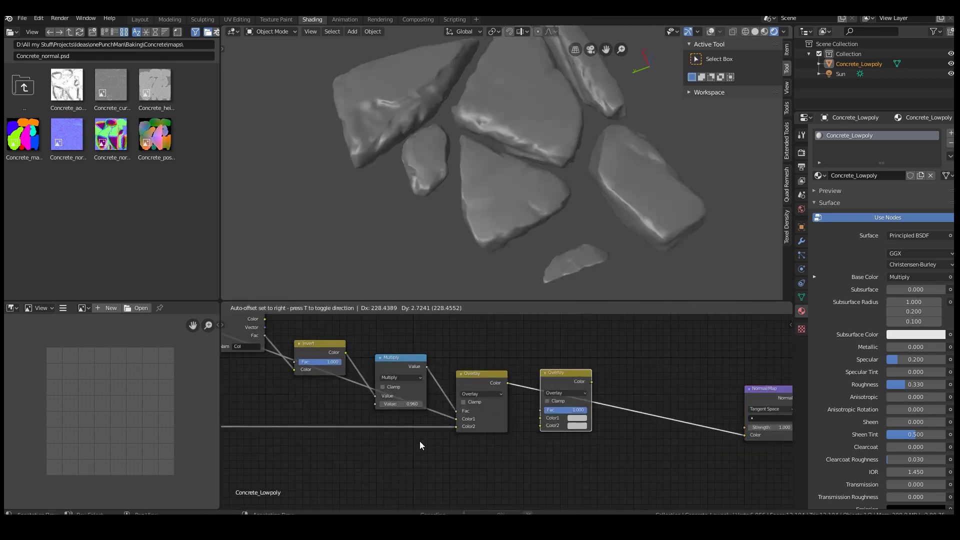
{"action": "scroll", "coordinate": [605, 416], "scroll_direction": "down", "scroll_amount": 1}
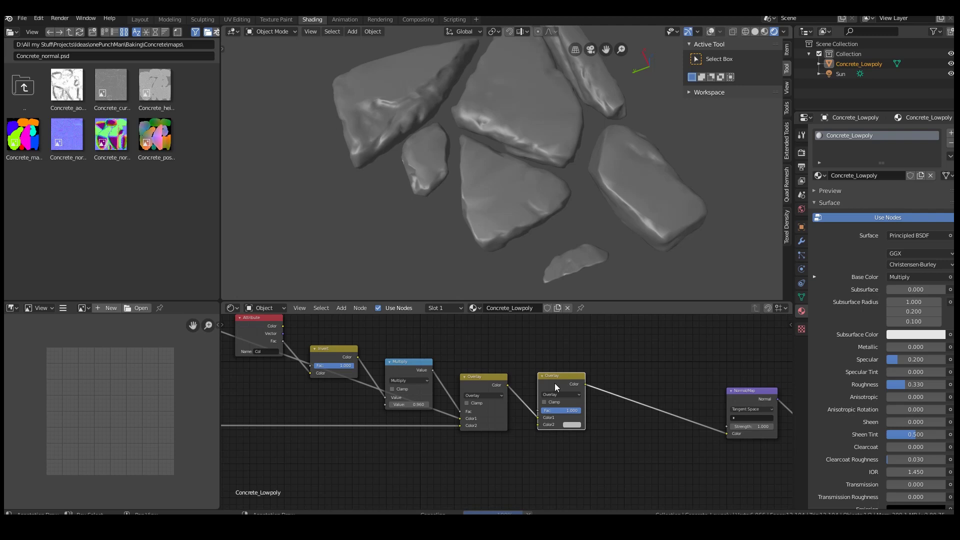
{"action": "key", "text": "ctrl+x"}
Step: Maximize the 3D viewport and examine the final masked cracks on all the slabs from a slightly different angle
{"action": "scroll", "coordinate": [514, 181], "scroll_direction": "up", "scroll_amount": 4}
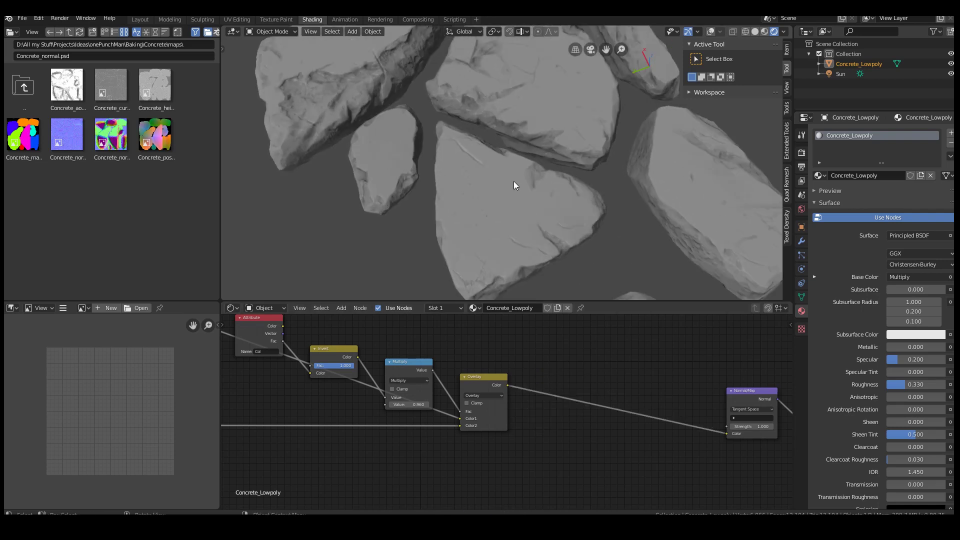
{"action": "key", "text": "ctrl+space"}
{"action": "scroll", "coordinate": [534, 218], "scroll_direction": "down", "scroll_amount": 3}
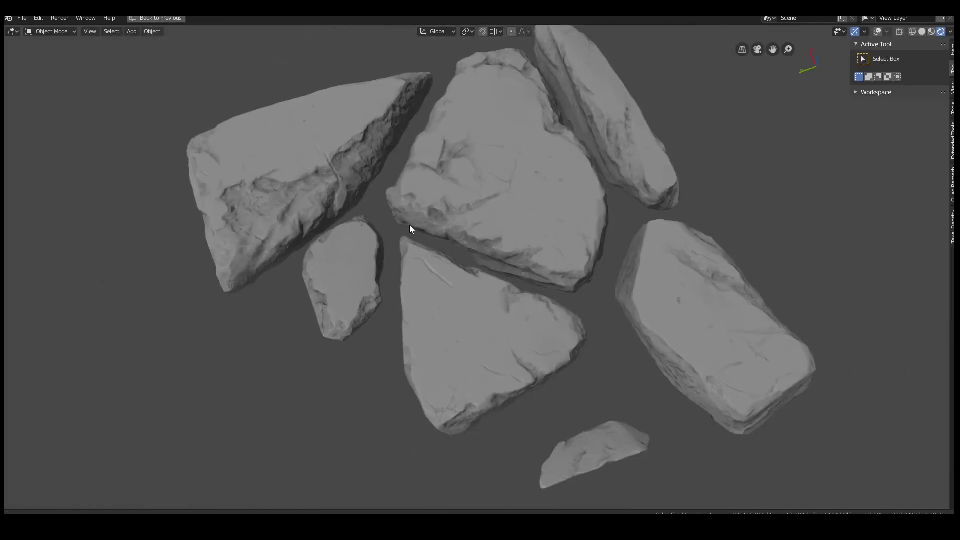
{"action": "middle_click_drag", "start_coordinate": [410, 225], "coordinate": [365, 272], "text": "shift"}
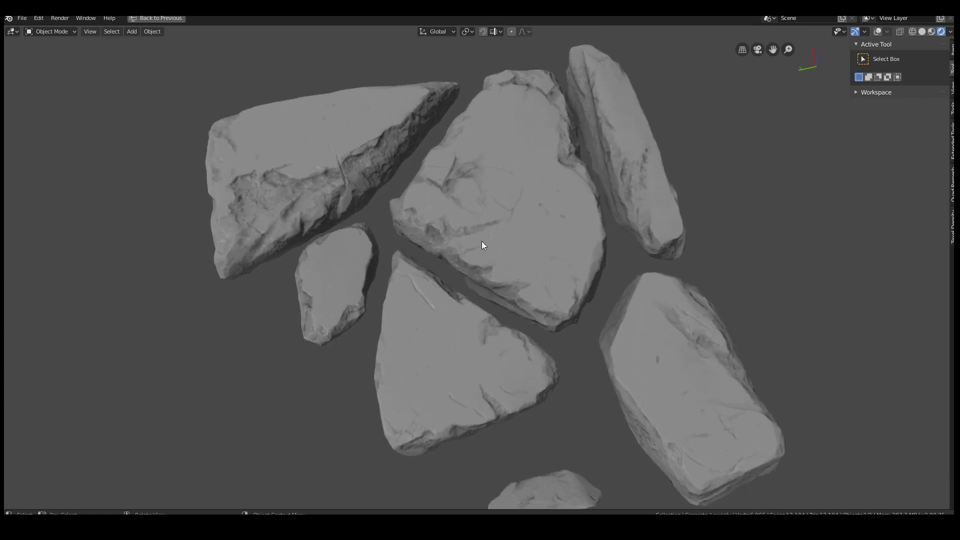